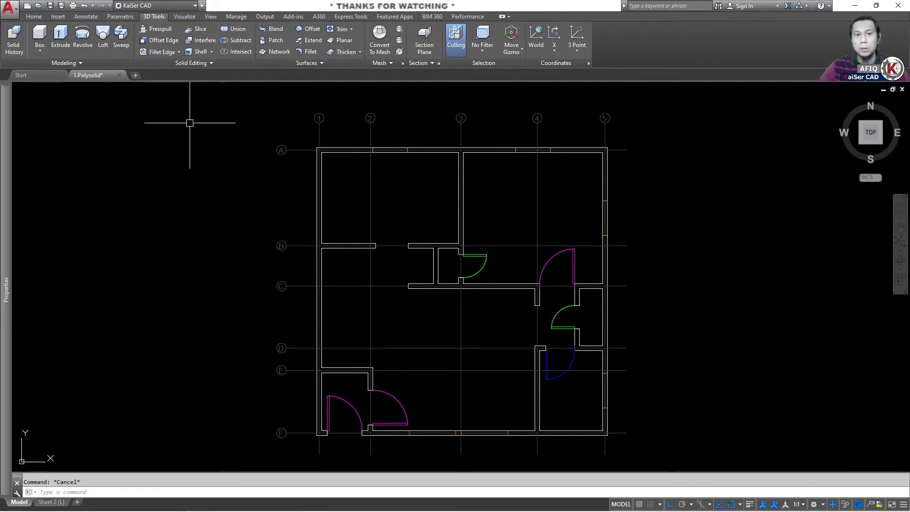
# Step: Choose the Polysolid tool from the solid primitives and switch the floor plan to the southwest isometric view
pyautogui.click(39, 50)
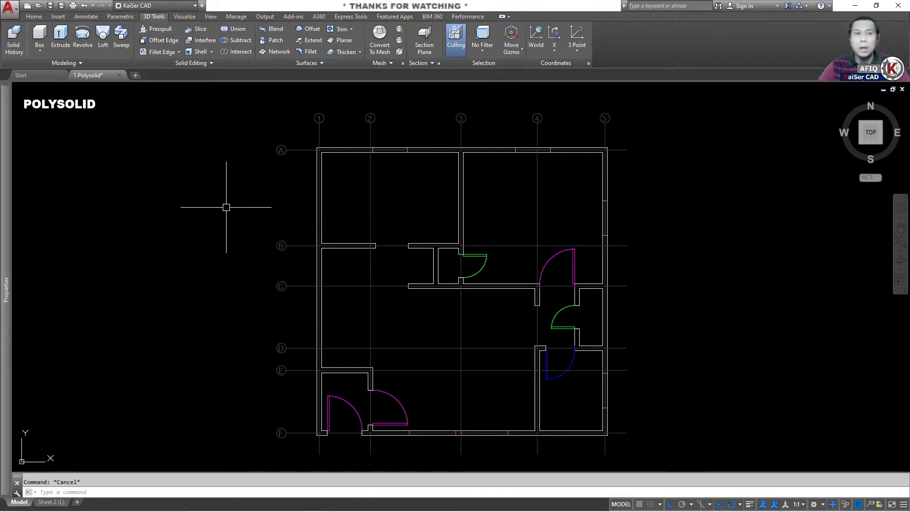
pyautogui.click(40, 55)
pyautogui.click(57, 205)
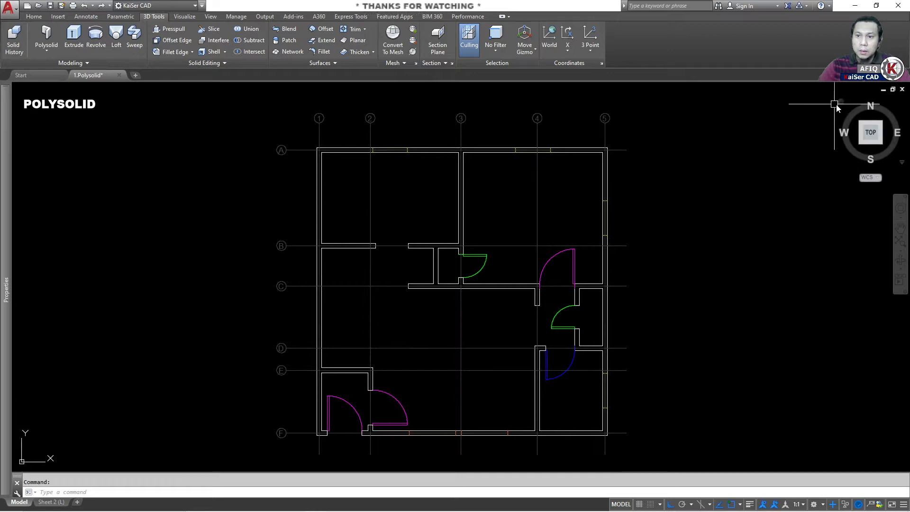
pyautogui.click(859, 143)
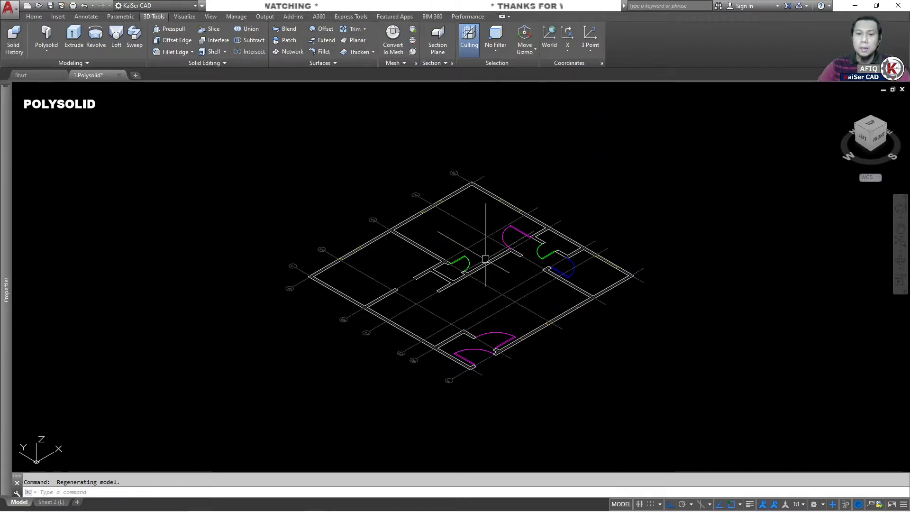
pyautogui.scroll(3, 545, 259)
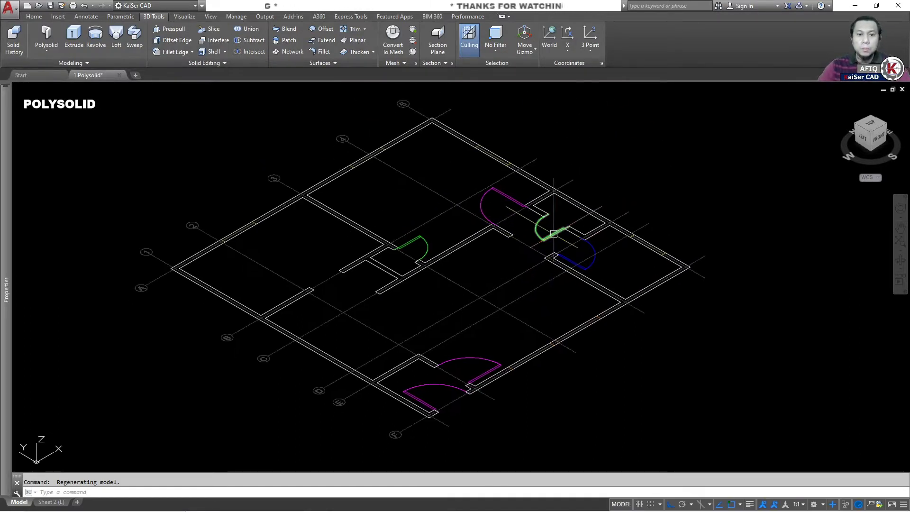
# Step: Start a polysolid and set its height to 4000
pyautogui.click(43, 38)
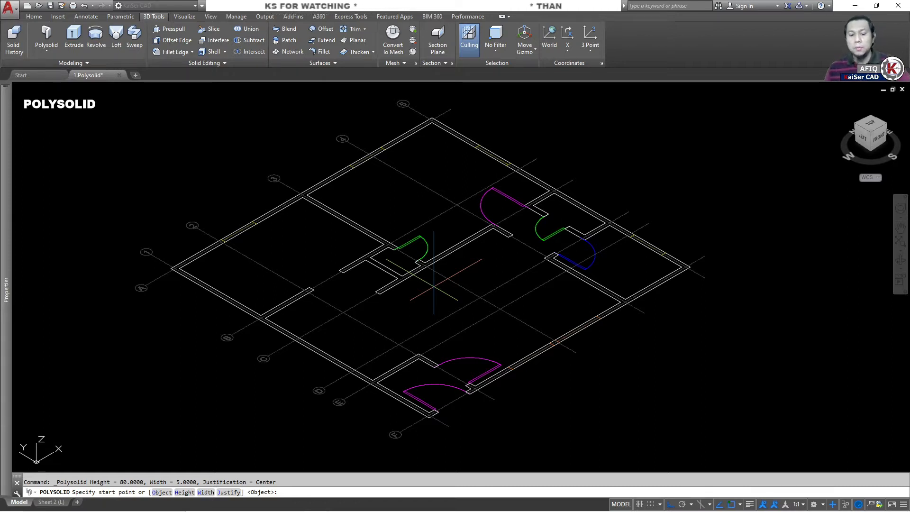
pyautogui.write('H')
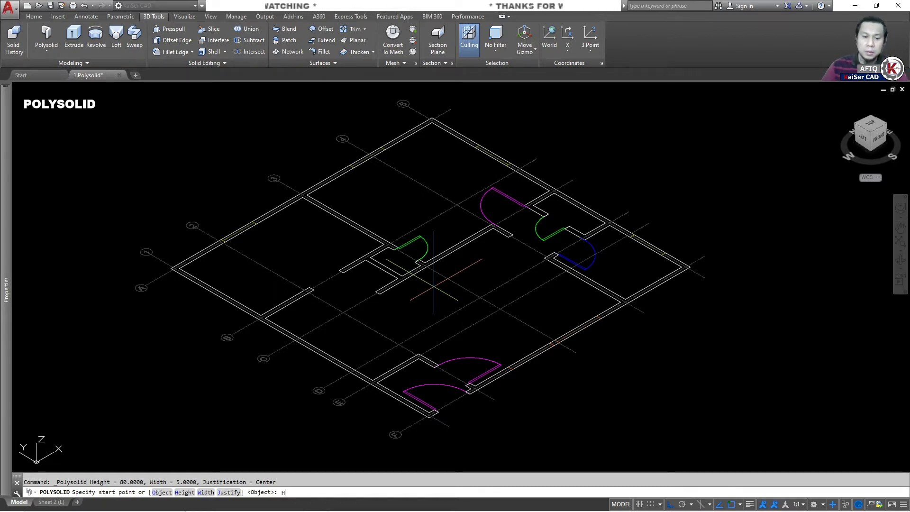
pyautogui.press('Return')
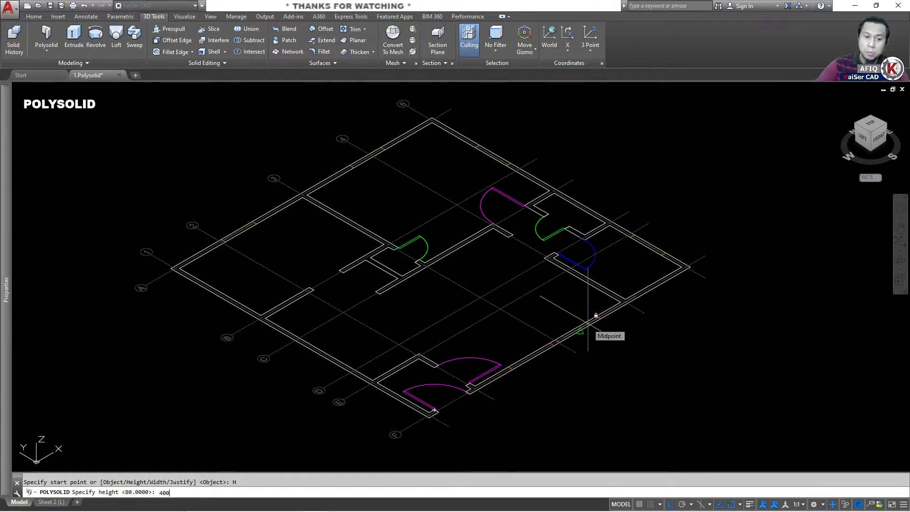
pyautogui.write('0')
pyautogui.press('Return')
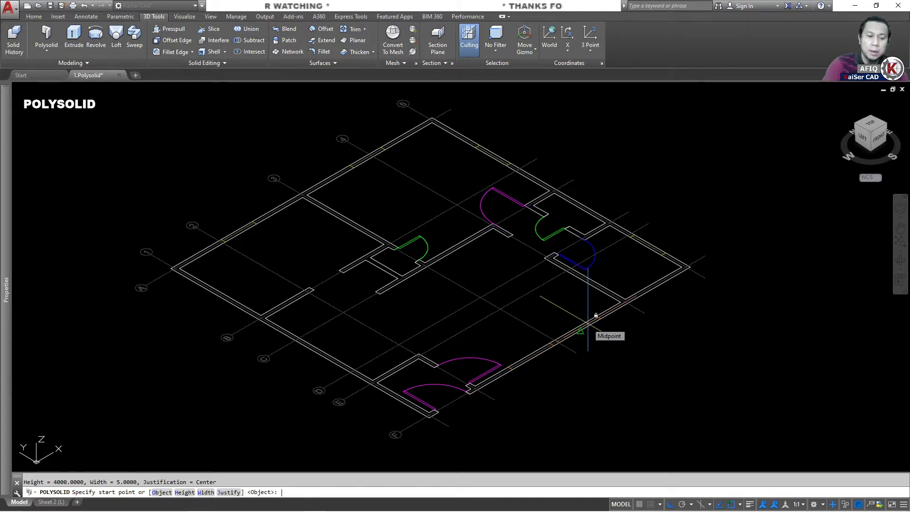
# Step: Set the polysolid width to 127, matching the wall thickness at the entrance door opening near grid F-1
pyautogui.write('W')
pyautogui.press('Return')
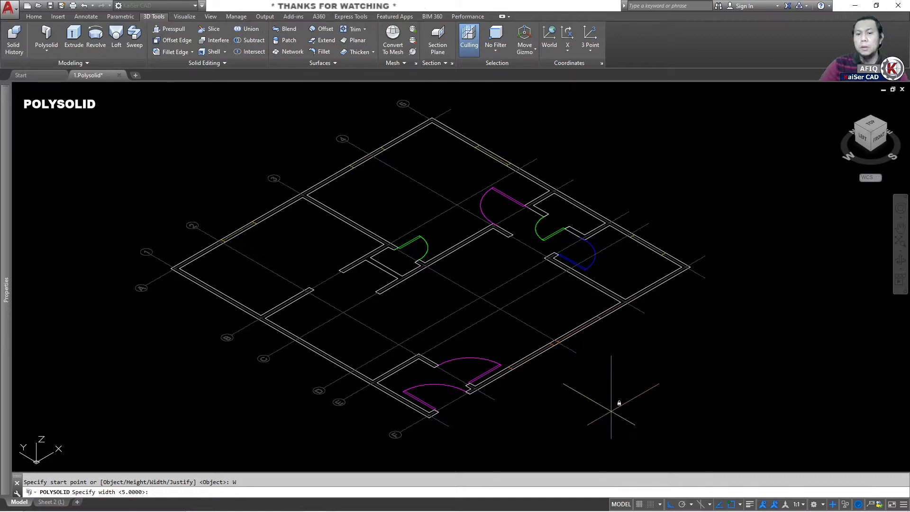
pyautogui.scroll(6, 456, 420)
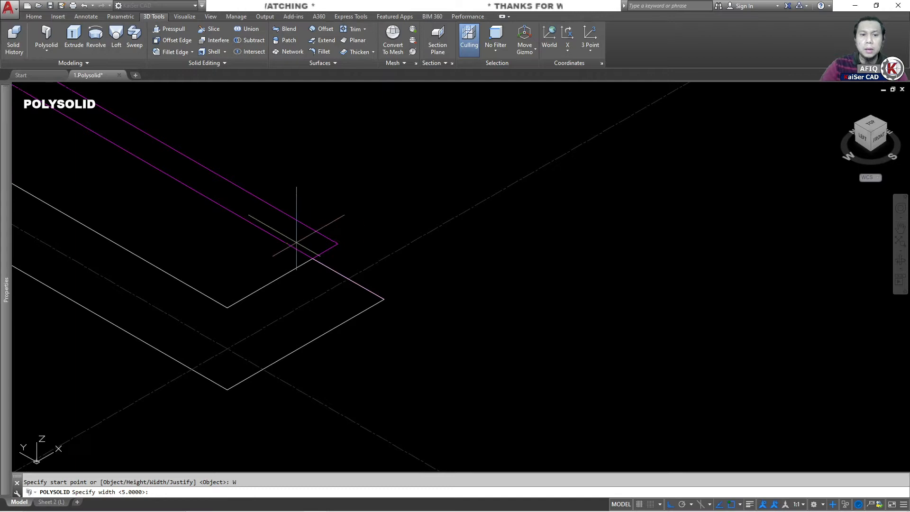
pyautogui.write('127')
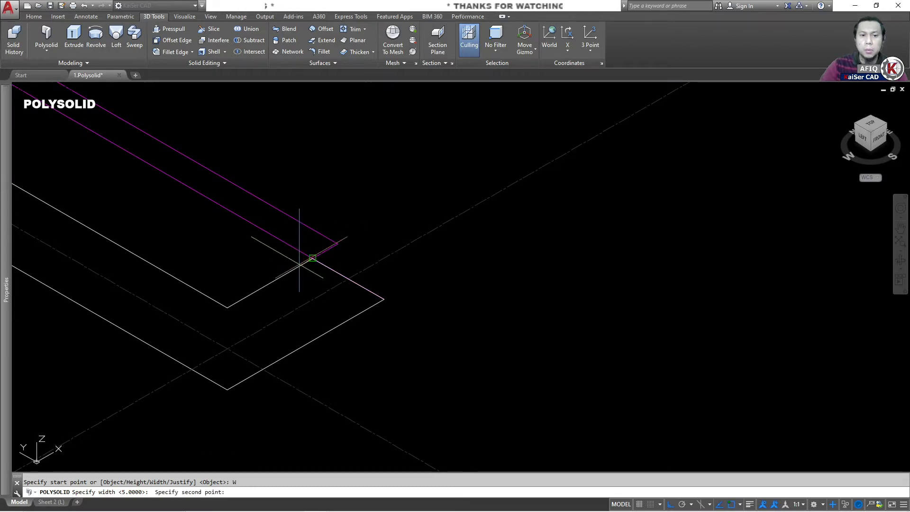
pyautogui.press('Return')
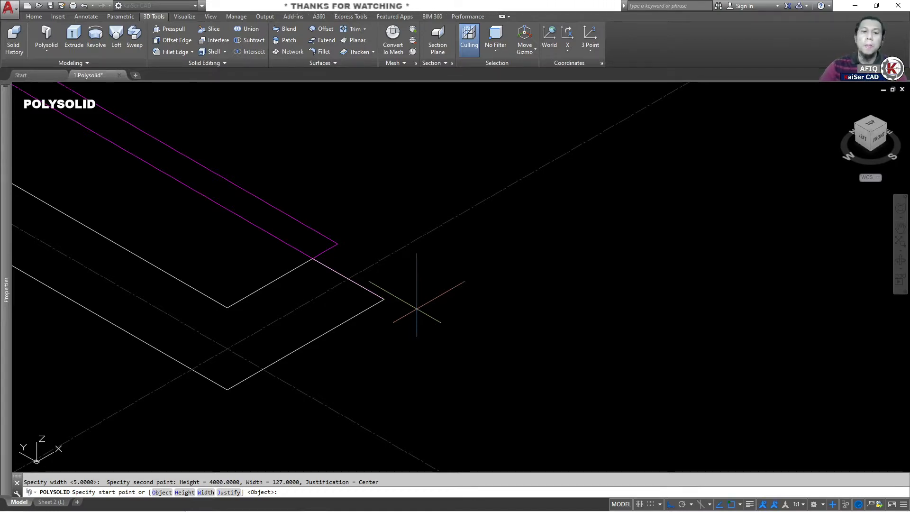
# Step: Set the polysolid justification to Right
pyautogui.scroll(-4, 456, 283)
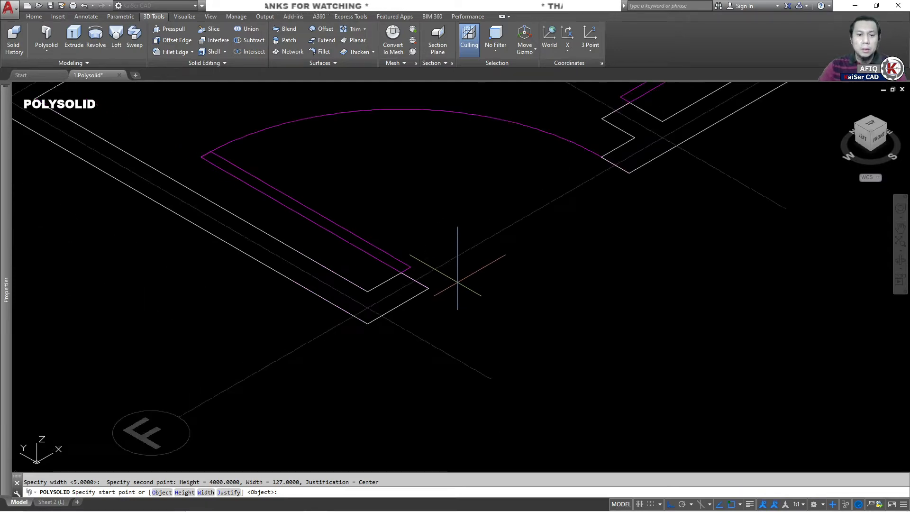
pyautogui.moveTo(462, 292); pyautogui.dragTo(504, 395, button='middle')
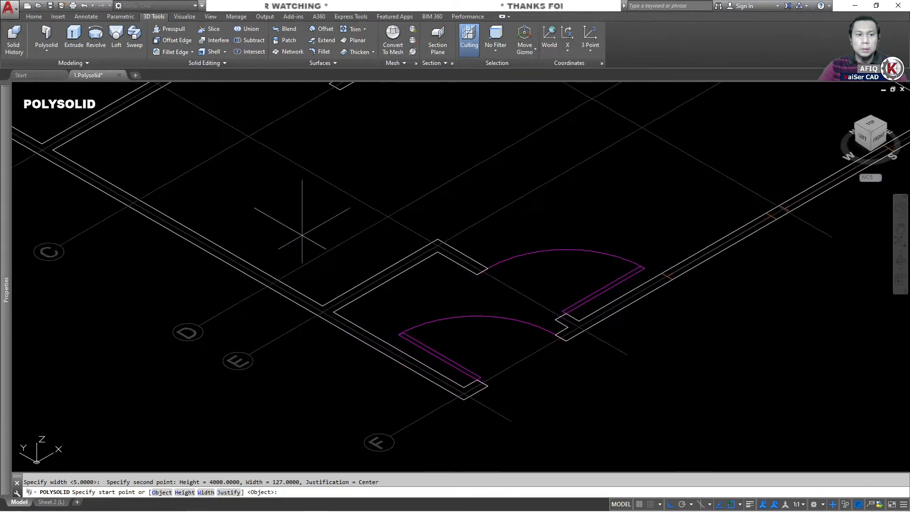
pyautogui.moveTo(302, 236)
pyautogui.mouseDown(button='middle')
pyautogui.moveTo(368, 339)
pyautogui.moveTo(325, 279)
pyautogui.mouseUp(button='middle')
pyautogui.scroll(-1, 353, 295)
pyautogui.scroll(-1, 325, 279)
pyautogui.scroll(3, 415, 353)
pyautogui.scroll(2, 323, 294)
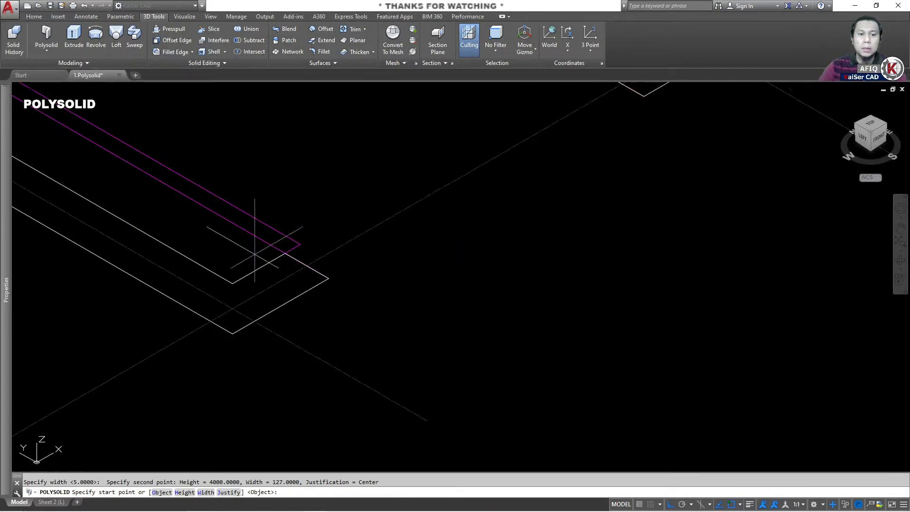
pyautogui.moveTo(254, 240); pyautogui.dragTo(331, 258, button='middle')
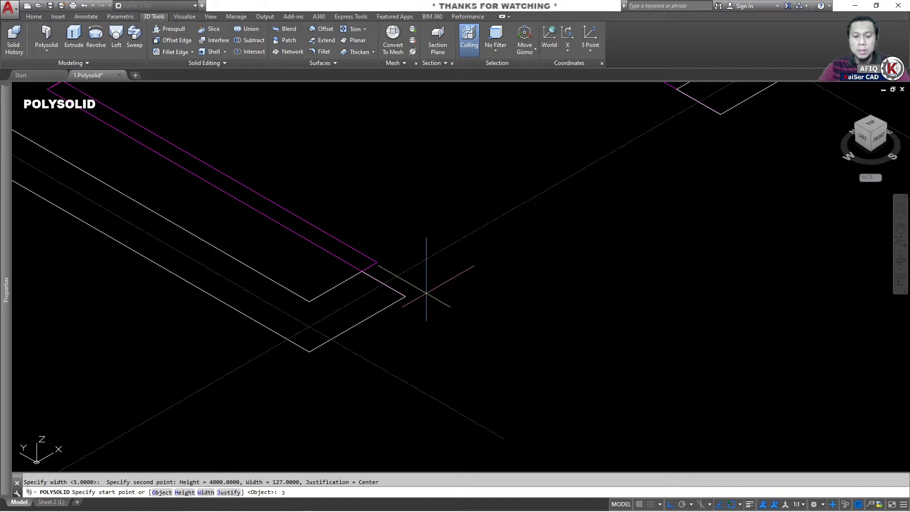
pyautogui.write('J')
pyautogui.press('Return')
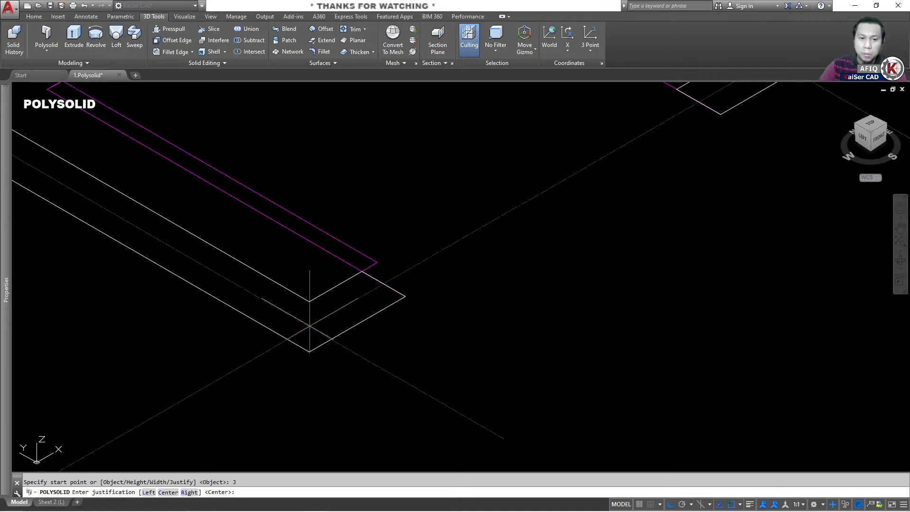
pyautogui.scroll(-3, 214, 279)
pyautogui.scroll(4, 260, 315)
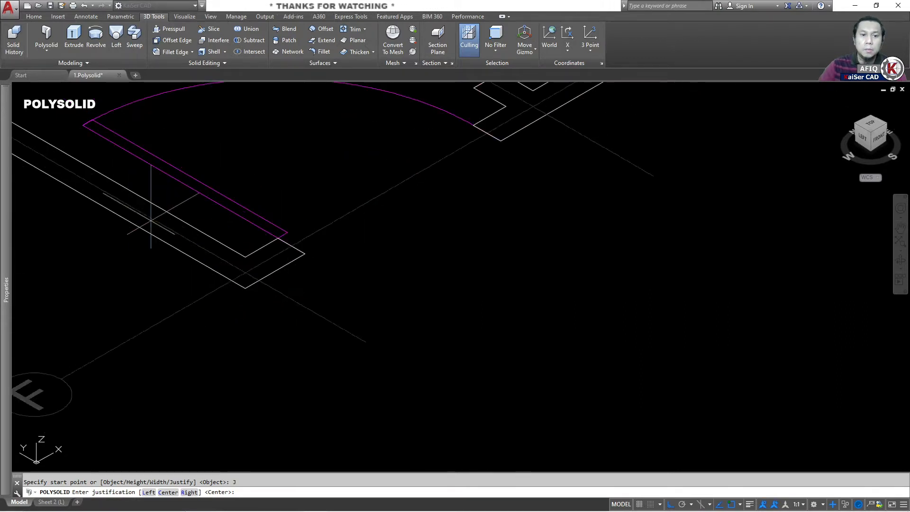
pyautogui.moveTo(203, 241); pyautogui.dragTo(329, 259, button='middle')
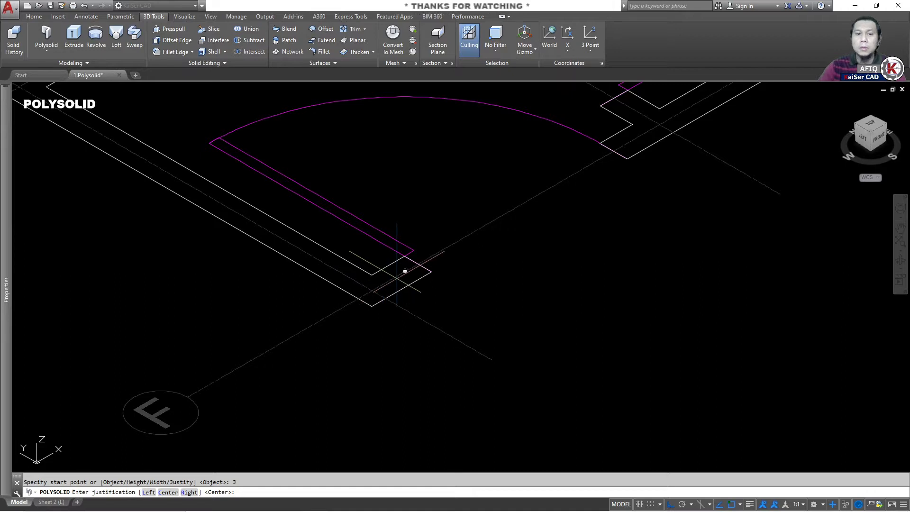
pyautogui.scroll(2, 403, 271)
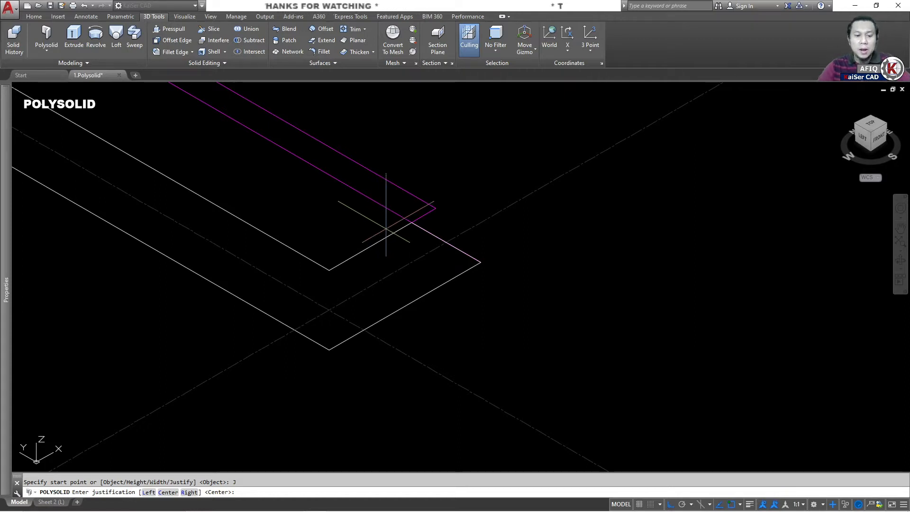
pyautogui.press('Return')
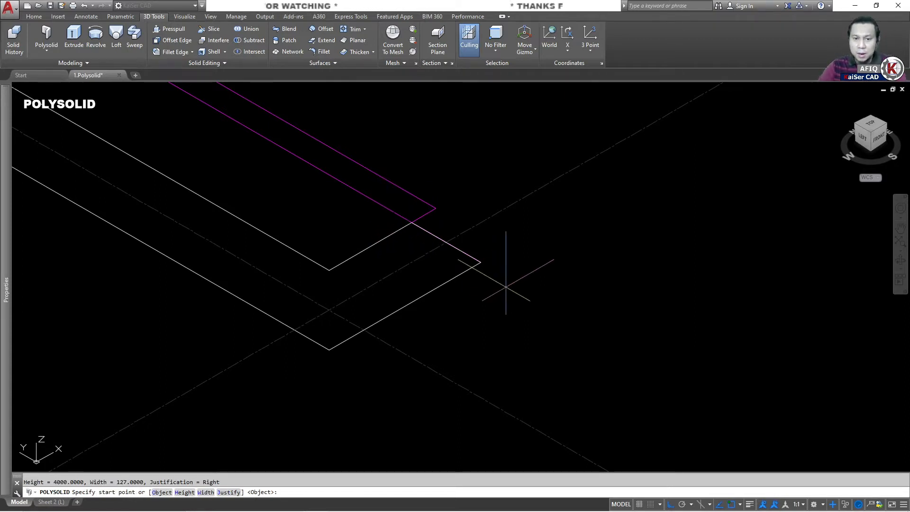
# Step: Begin the wall at the inner end corner beside the entrance door and run it to the inside corner at grid F-1
pyautogui.scroll(-1, 404, 244)
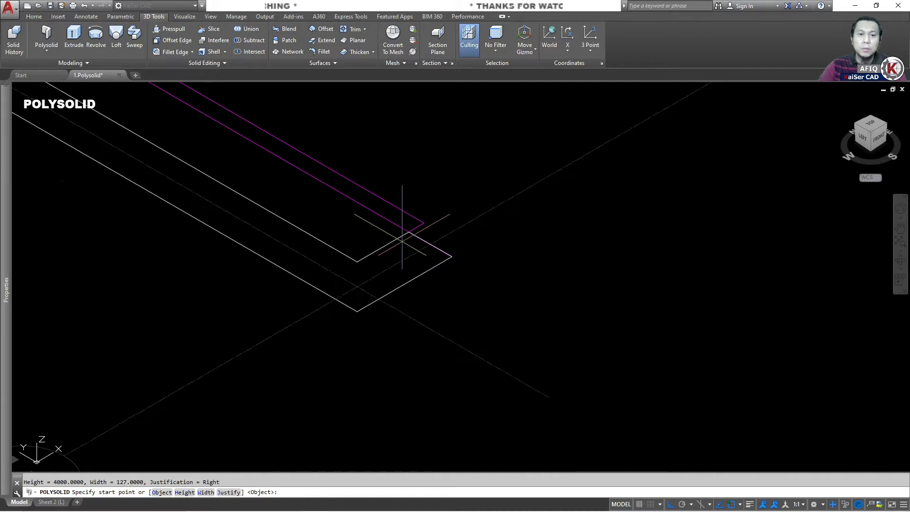
pyautogui.scroll(-1, 381, 247)
pyautogui.scroll(-1, 379, 248)
pyautogui.scroll(2, 374, 239)
pyautogui.scroll(3, 428, 267)
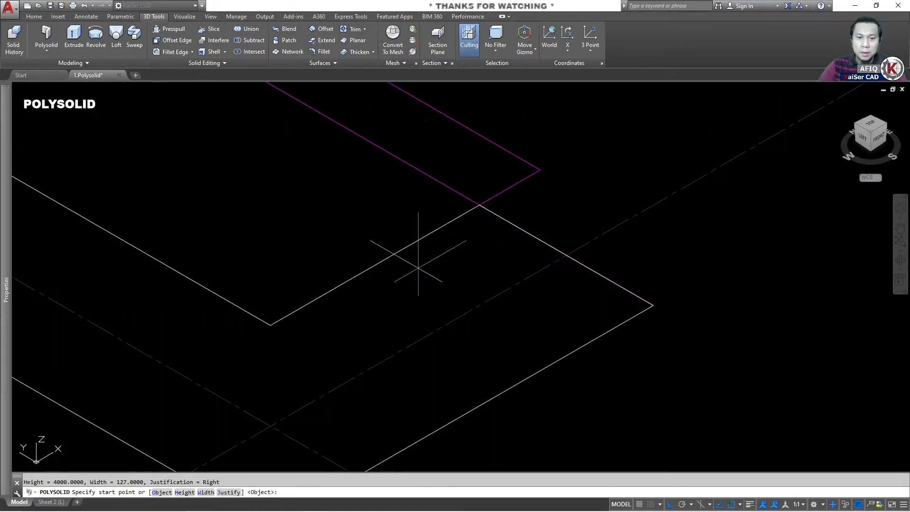
pyautogui.click(478, 204)
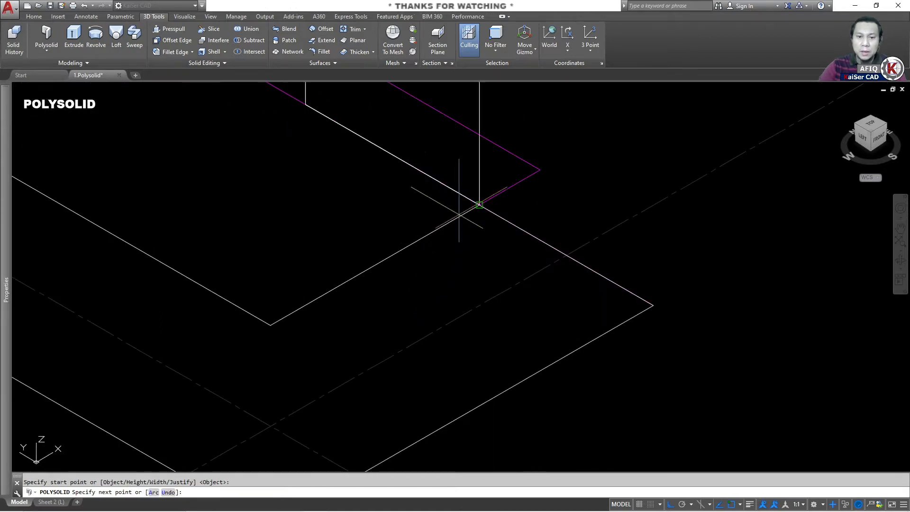
pyautogui.click(270, 324)
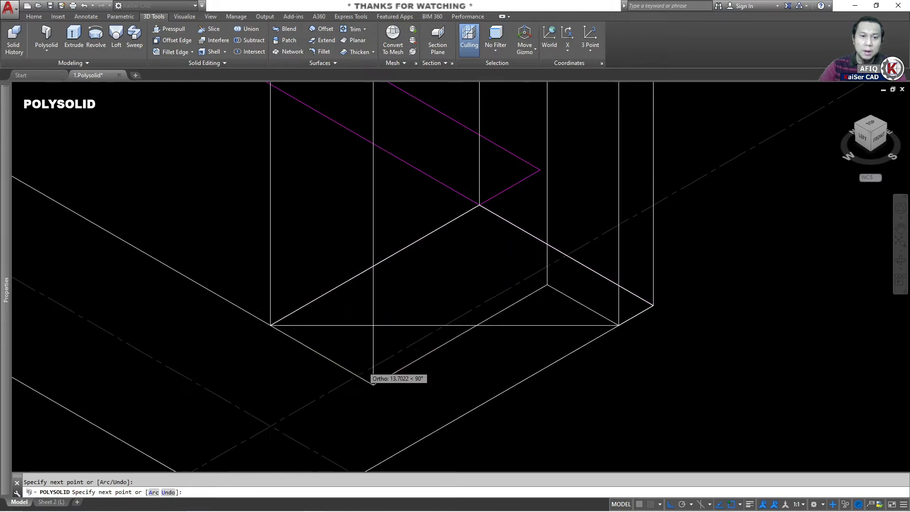
# Step: Continue the polysolid wall along grid 1 to the inside corner at grid A-1
pyautogui.scroll(-2, 205, 256)
pyautogui.moveTo(208, 268); pyautogui.dragTo(353, 368, button='middle')
pyautogui.moveTo(112, 238); pyautogui.dragTo(414, 431, button='middle')
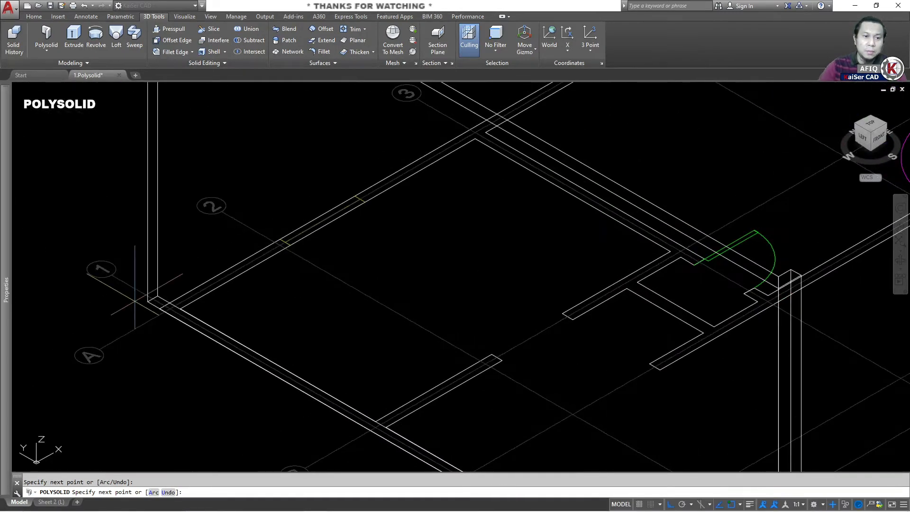
pyautogui.scroll(5, 135, 304)
pyautogui.click(323, 328)
# Step: Extend the polysolid wall along grid A to the inside corner at grid A-5
pyautogui.scroll(-4, 285, 329)
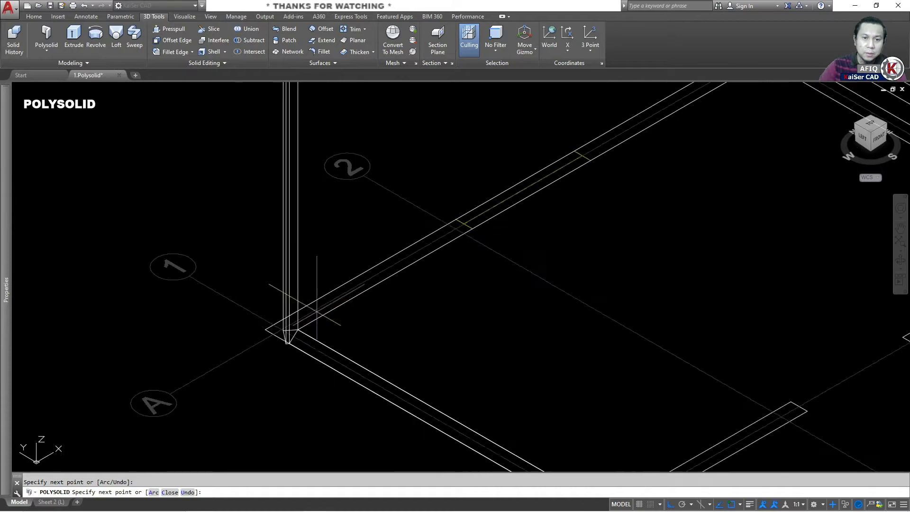
pyautogui.moveTo(478, 252); pyautogui.dragTo(195, 427, button='middle')
pyautogui.moveTo(347, 296); pyautogui.dragTo(139, 421, button='middle')
pyautogui.moveTo(531, 194); pyautogui.dragTo(248, 373, button='middle')
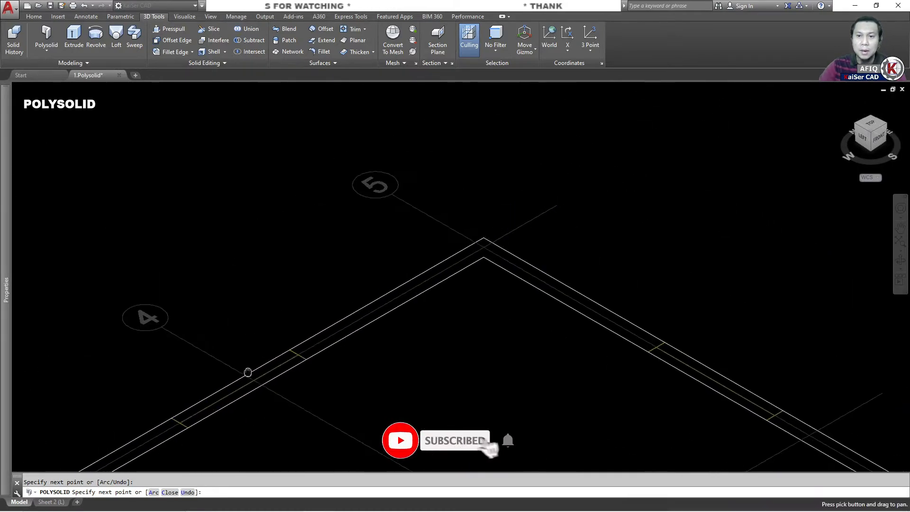
pyautogui.scroll(4, 545, 253)
pyautogui.click(420, 284)
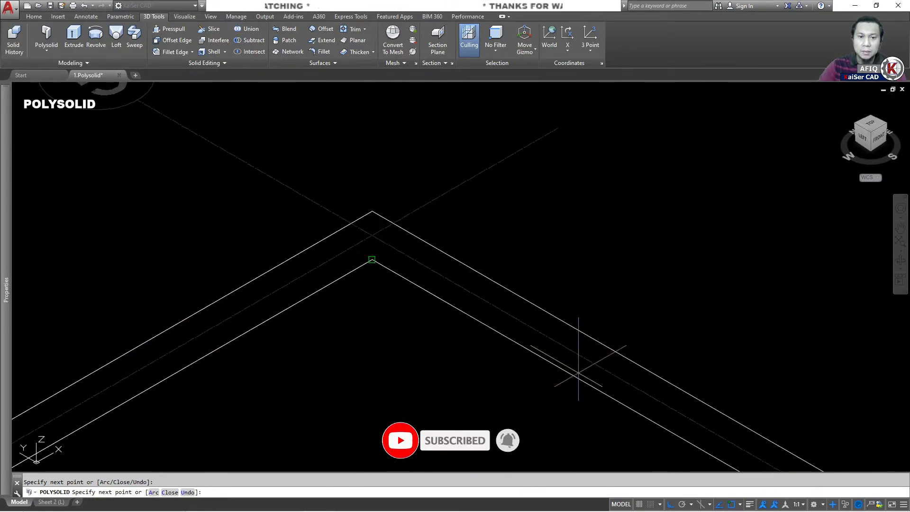
# Step: Continue the polysolid wall along grid 5 to the inside corner at grid F-5
pyautogui.moveTo(579, 373); pyautogui.dragTo(284, 161, button='middle')
pyautogui.scroll(-5, 459, 246)
pyautogui.moveTo(483, 258); pyautogui.dragTo(234, 110, button='middle')
pyautogui.moveTo(500, 296); pyautogui.dragTo(324, 173, button='middle')
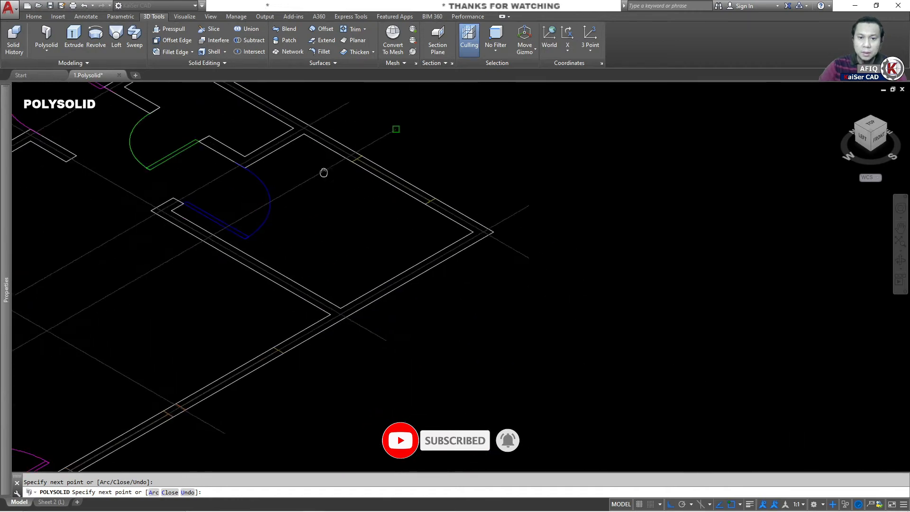
pyautogui.scroll(4, 444, 214)
pyautogui.click(498, 244)
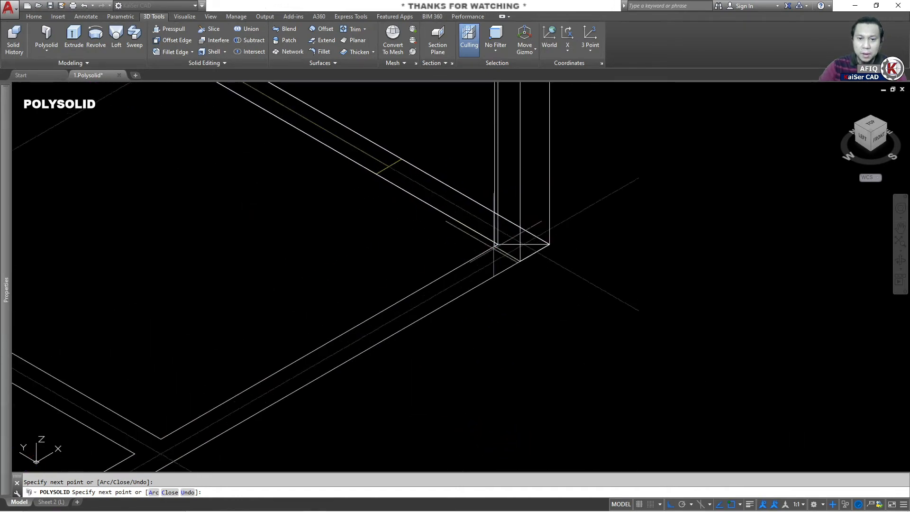
# Step: Run the last wall segment along grid F to the inner corner at the entrance opening near grid 2 and finish the polysolid
pyautogui.scroll(-4, 208, 356)
pyautogui.moveTo(177, 354); pyautogui.dragTo(508, 90, button='middle')
pyautogui.scroll(2, 99, 317)
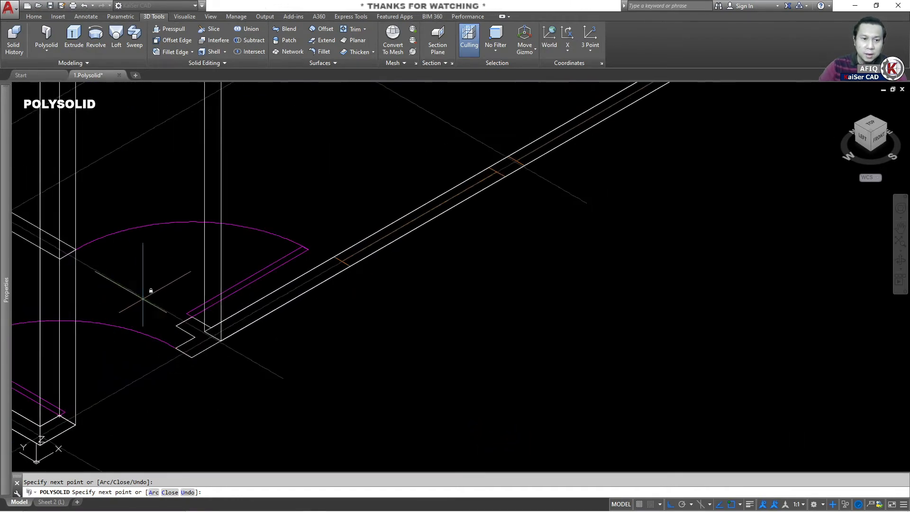
pyautogui.scroll(4, 175, 344)
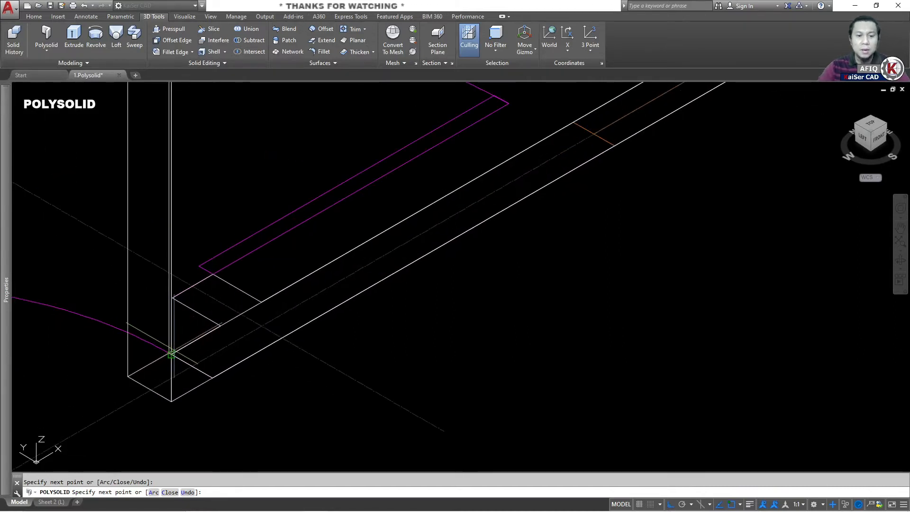
pyautogui.press('Return')
pyautogui.scroll(-10, 142, 328)
pyautogui.moveTo(158, 284); pyautogui.dragTo(329, 343, button='middle')
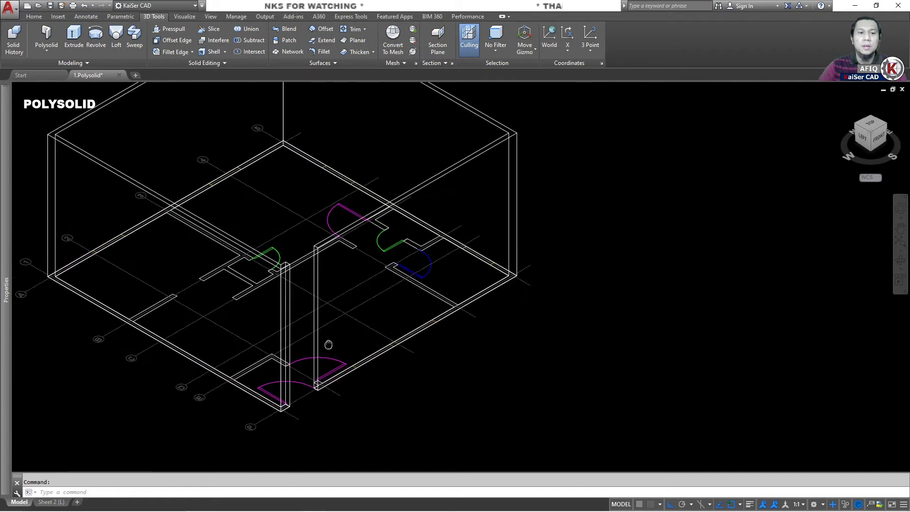
pyautogui.moveTo(223, 255); pyautogui.dragTo(324, 325, button='middle')
pyautogui.scroll(-2, 270, 174)
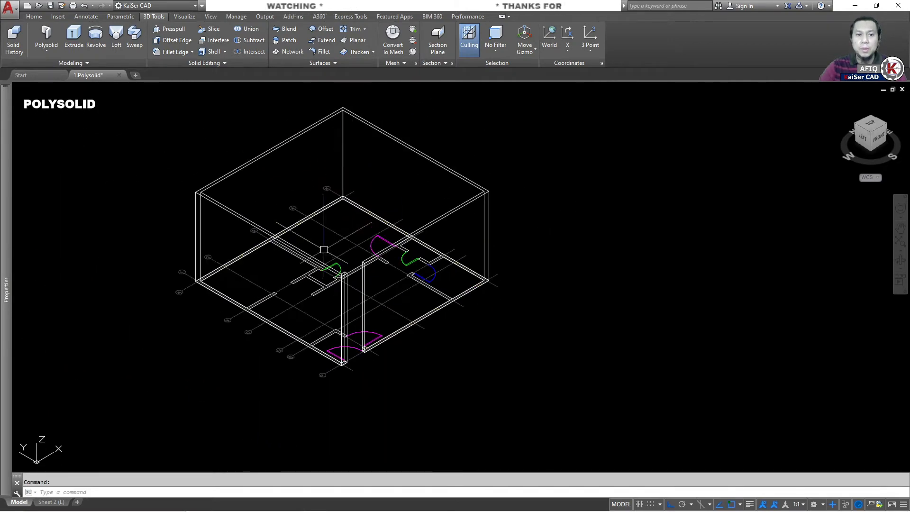
# Step: Display the finished walls in the Realistic visual style
pyautogui.moveTo(294, 171)
pyautogui.mouseDown(button='middle')
pyautogui.moveTo(296, 183)
pyautogui.moveTo(372, 225)
pyautogui.mouseUp(button='middle')
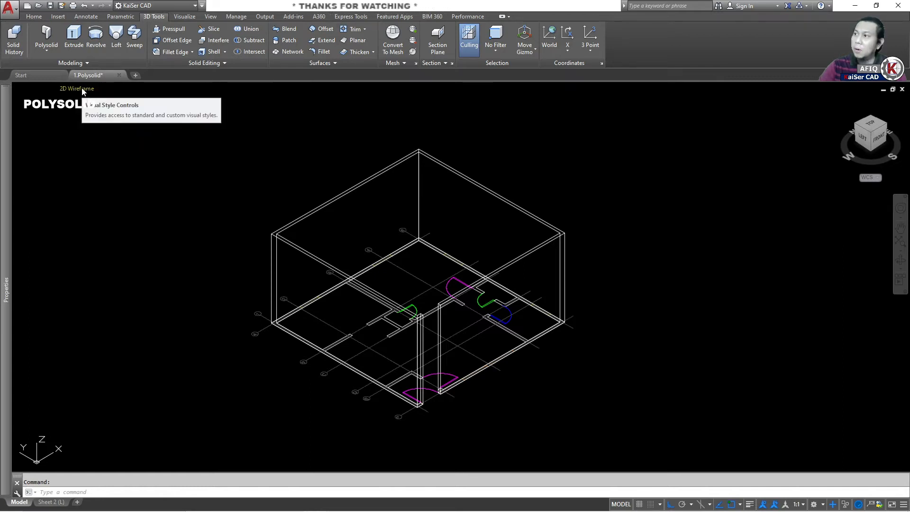
pyautogui.click(83, 90)
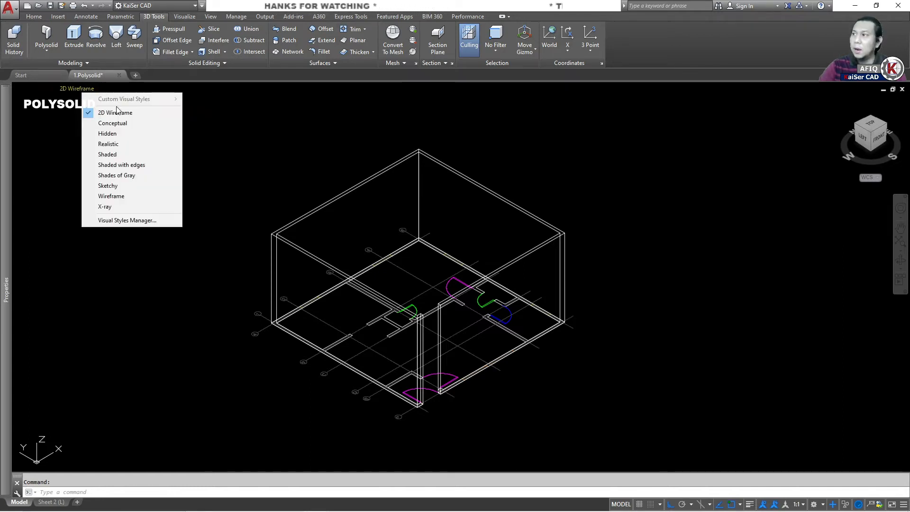
pyautogui.click(127, 145)
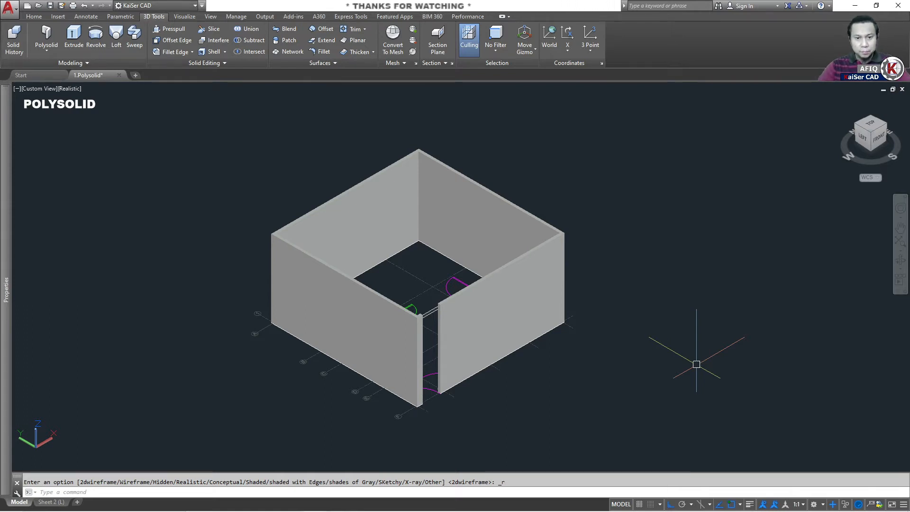
# Step: Undo the visual style change and the perimeter polysolid wall, returning to the 2D plan at the entrance corner near grid F-1
pyautogui.hotkey('ctrl', 'z')
pyautogui.hotkey('ctrl', 'z')
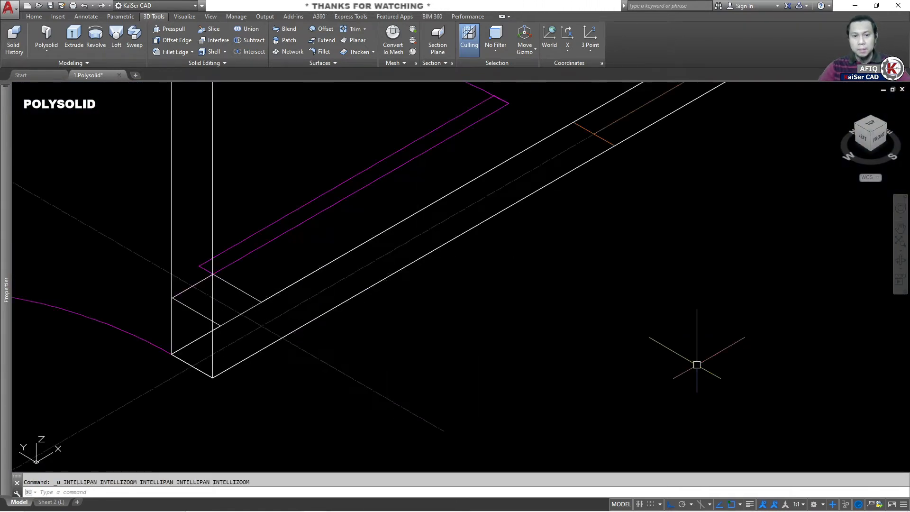
pyautogui.hotkey('ctrl', 'z')
pyautogui.scroll(8, 463, 396)
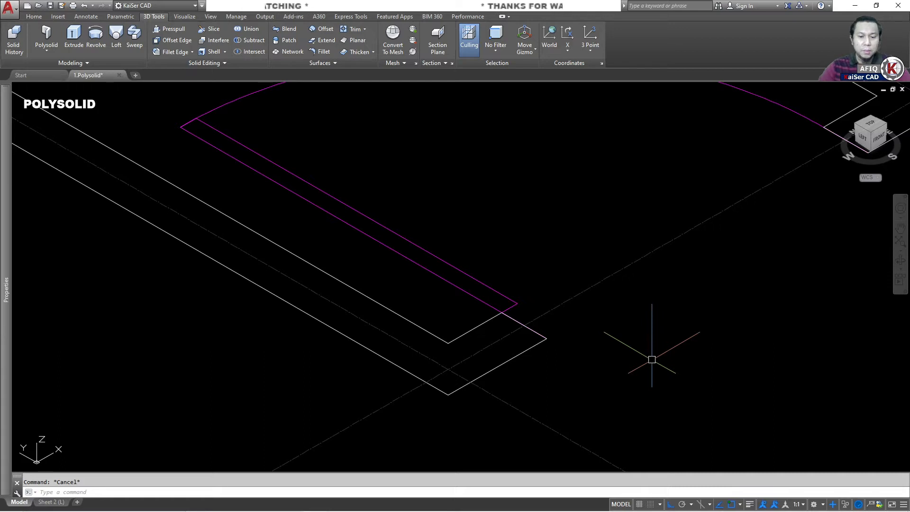
# Step: Set the Polysolid justification to Left and try a wall from the outer corner of the entrance opening near grid F-1
pyautogui.click(46, 38)
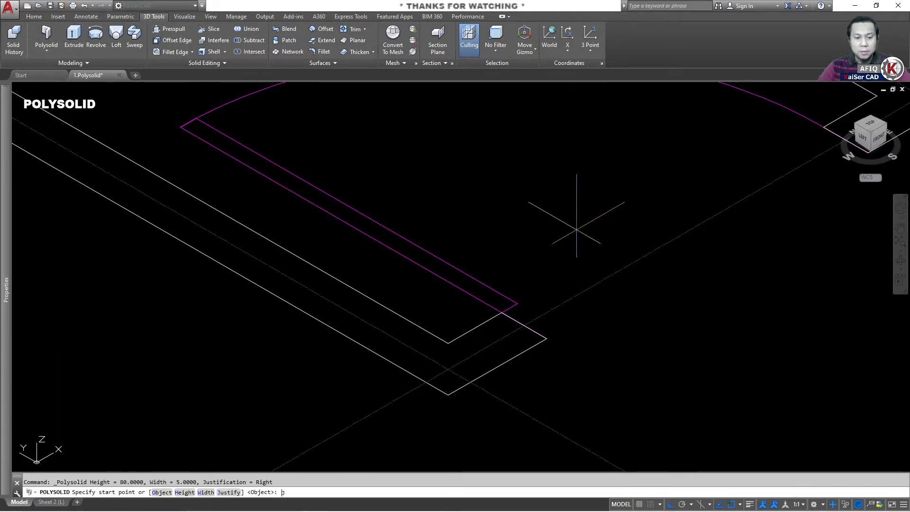
pyautogui.press('Return')
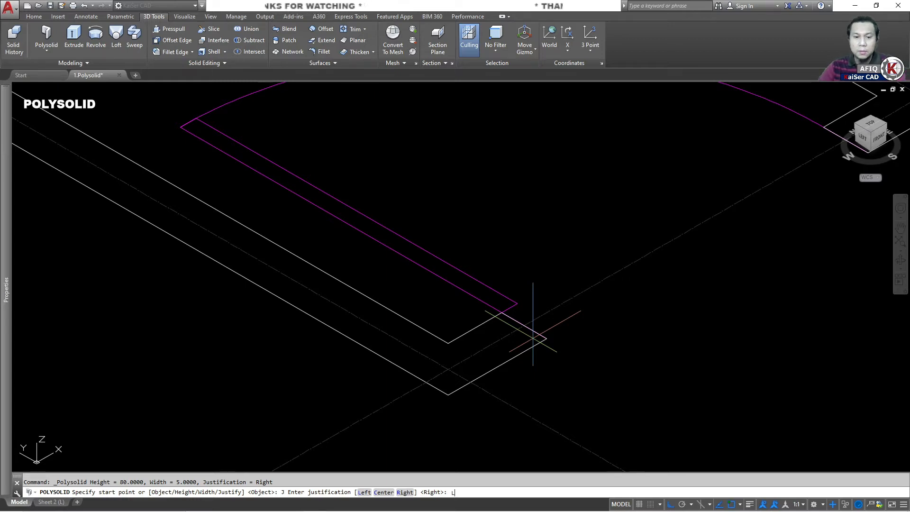
pyautogui.write('L')
pyautogui.press('Return')
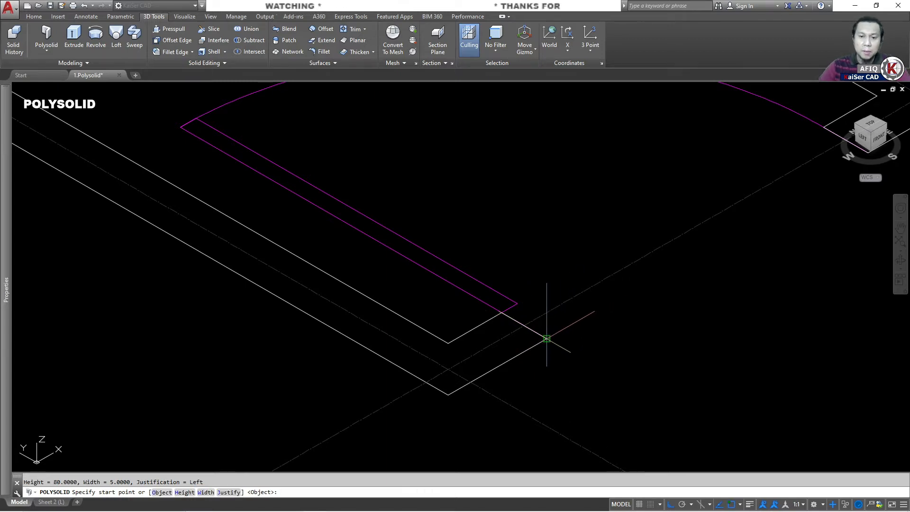
pyautogui.click(546, 339)
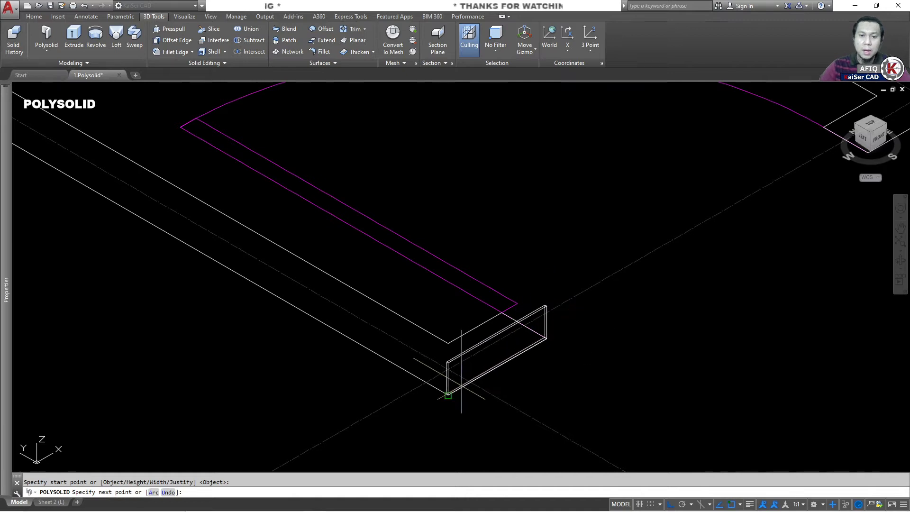
pyautogui.press('Escape')
# Step: Set the polysolid height to 4000 and width to 127, keeping the Left justification
pyautogui.scroll(2, 517, 340)
pyautogui.moveTo(519, 339); pyautogui.dragTo(528, 292, button='middle')
pyautogui.press('Return')
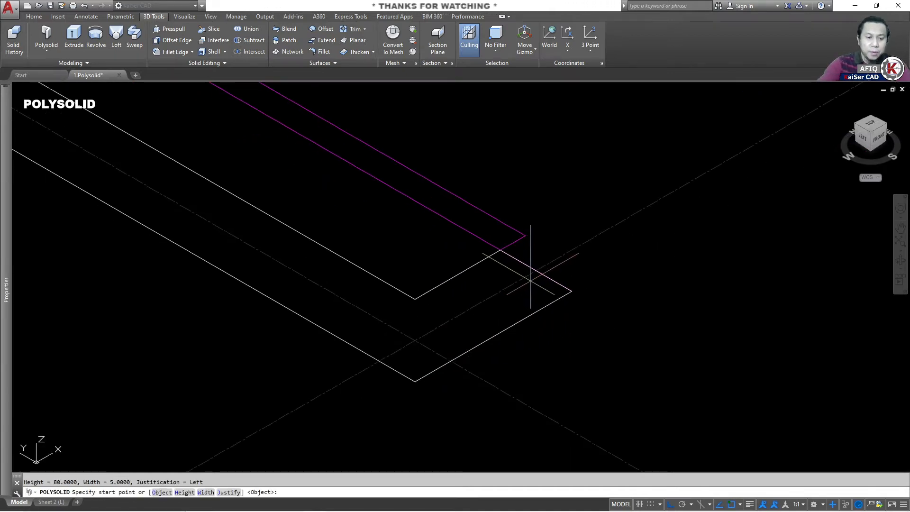
pyautogui.press('Return')
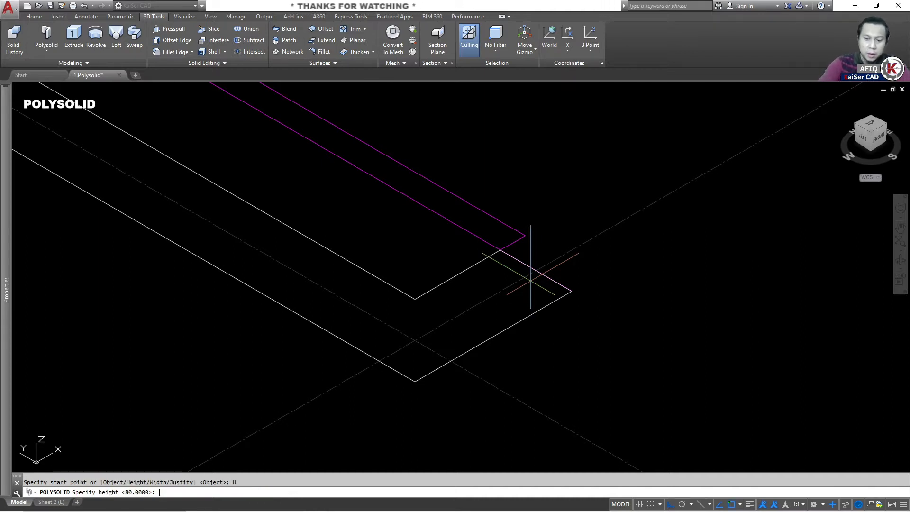
pyautogui.press('Return')
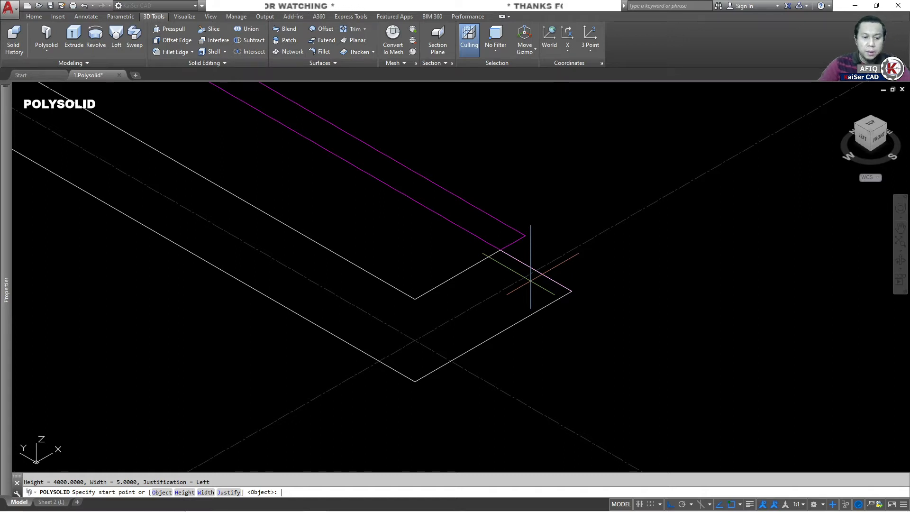
pyautogui.press('Return')
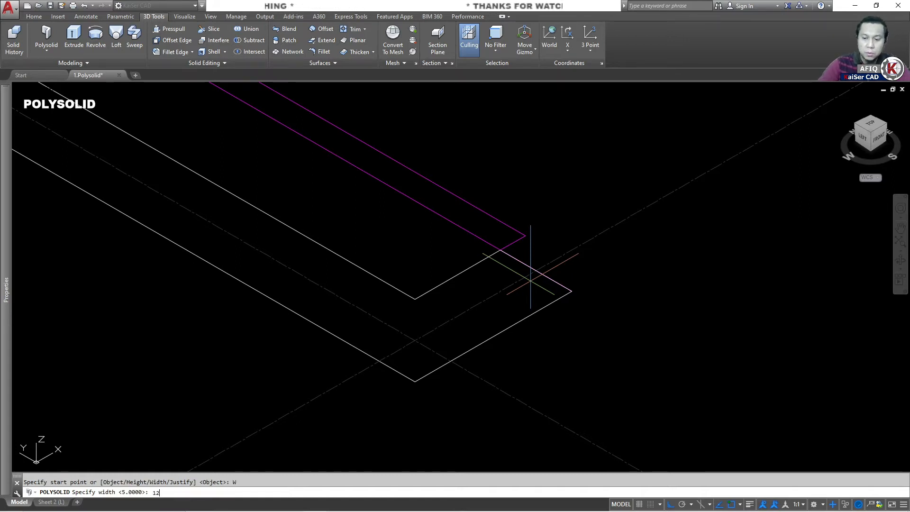
pyautogui.write('127')
pyautogui.press('Return')
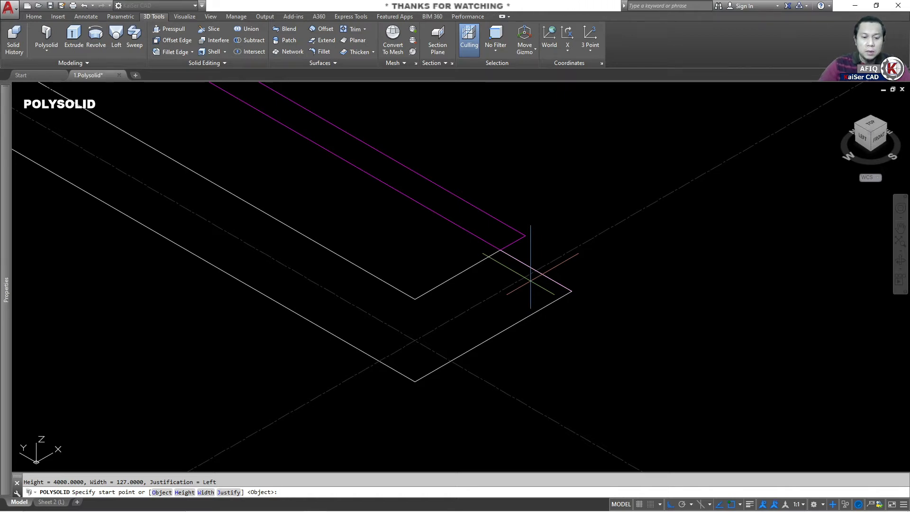
pyautogui.write('J')
pyautogui.press('Return')
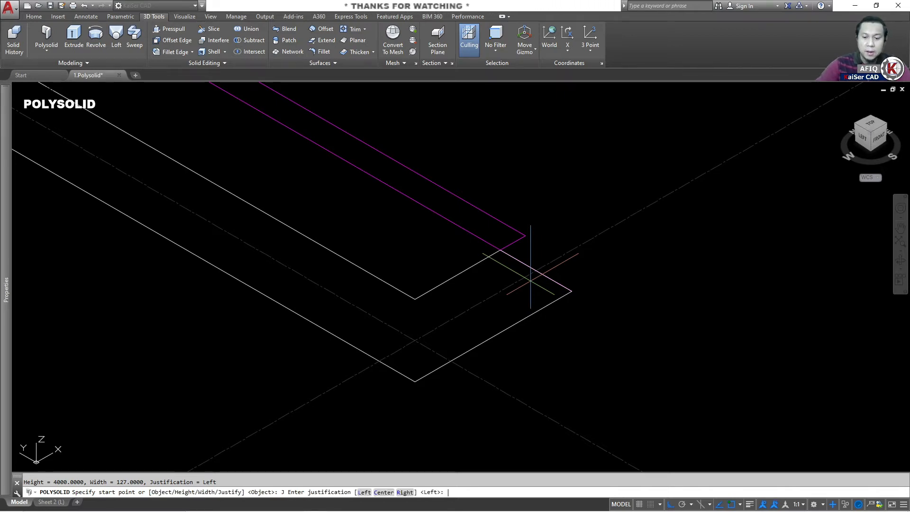
pyautogui.press('Return')
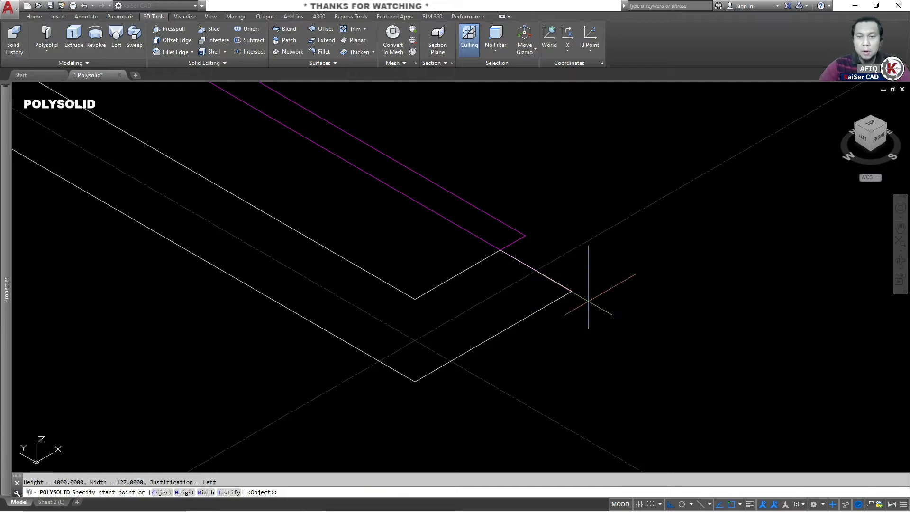
# Step: Draw a polysolid wall along the outer edge from the entrance opening through corner F-1 to corner A-1
pyautogui.click(571, 291)
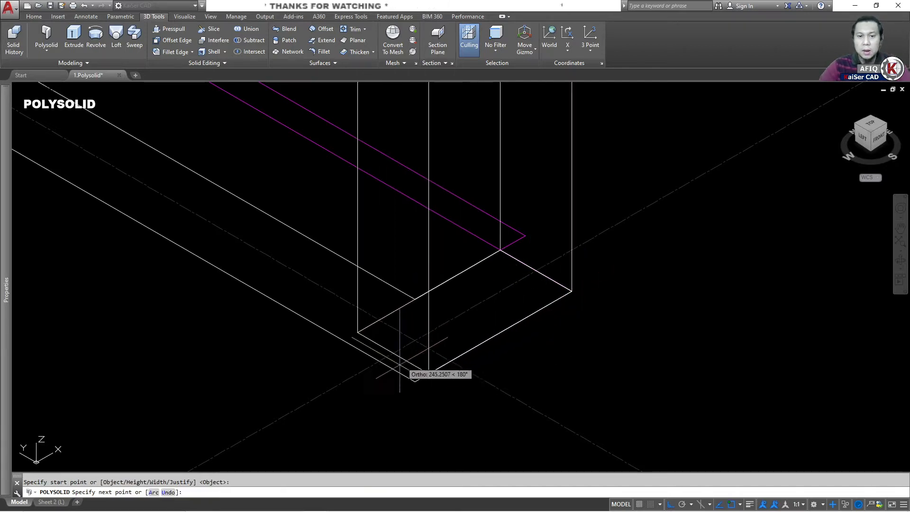
pyautogui.click(415, 380)
pyautogui.scroll(-4, 232, 272)
pyautogui.moveTo(232, 273); pyautogui.dragTo(445, 397, button='middle')
pyautogui.scroll(-2, 445, 397)
pyautogui.scroll(-4, 188, 236)
pyautogui.moveTo(186, 236); pyautogui.dragTo(502, 444, button='middle')
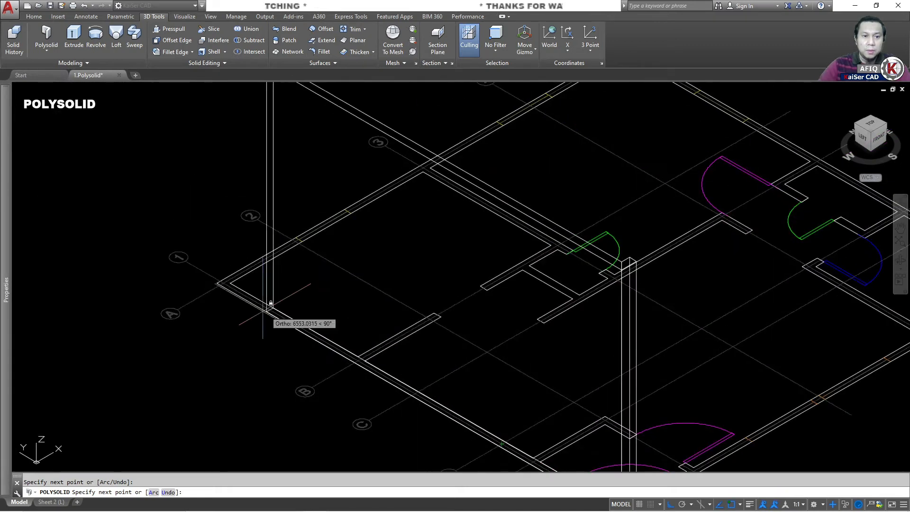
pyautogui.click(244, 299)
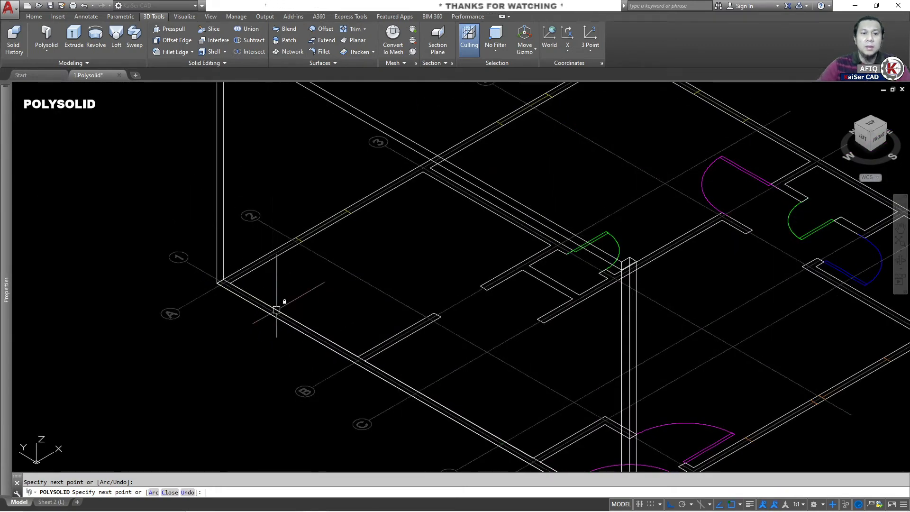
pyautogui.scroll(-4, 258, 199)
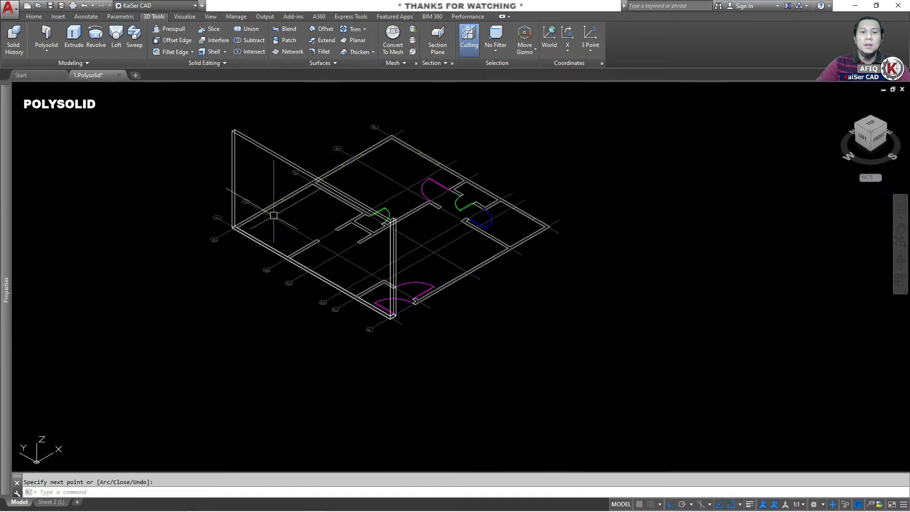
# Step: Delete the polysolid wall standing along grid 1
pyautogui.click(265, 140)
pyautogui.click(253, 155)
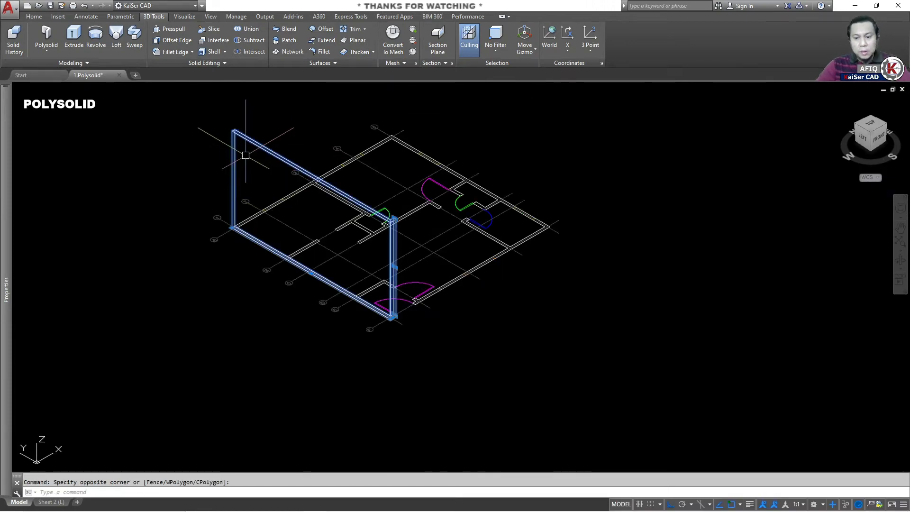
pyautogui.press('Delete')
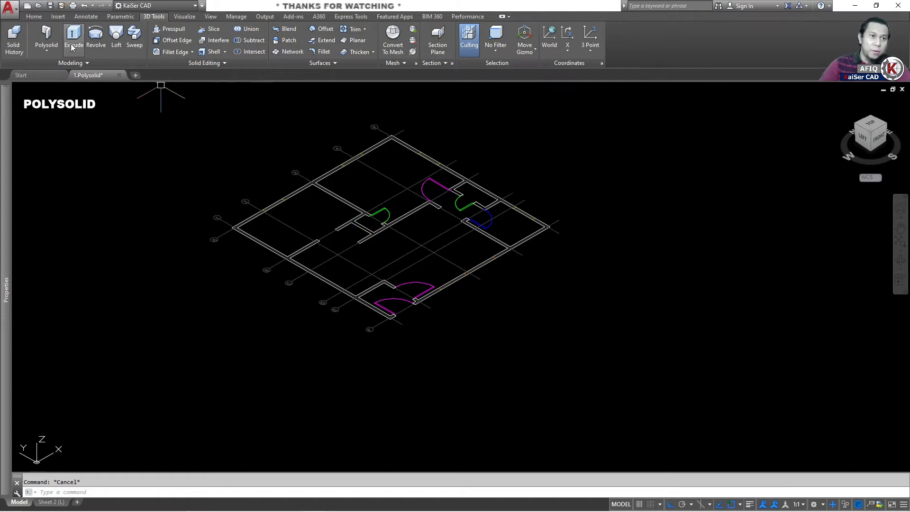
pyautogui.click(46, 36)
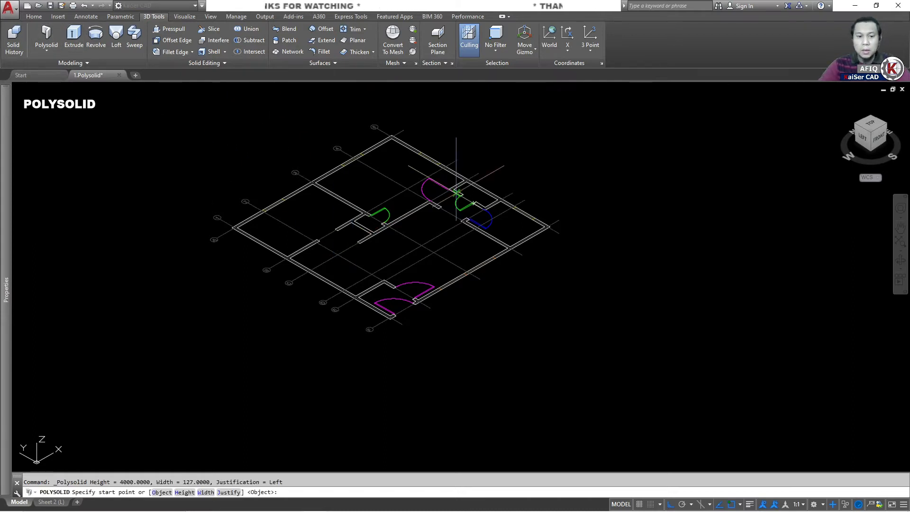
pyautogui.press('Escape')
# Step: Join the outer wall lines from the entrance end near F-1 around grids 1, A, 5 and F into one polyline
pyautogui.scroll(5, 420, 311)
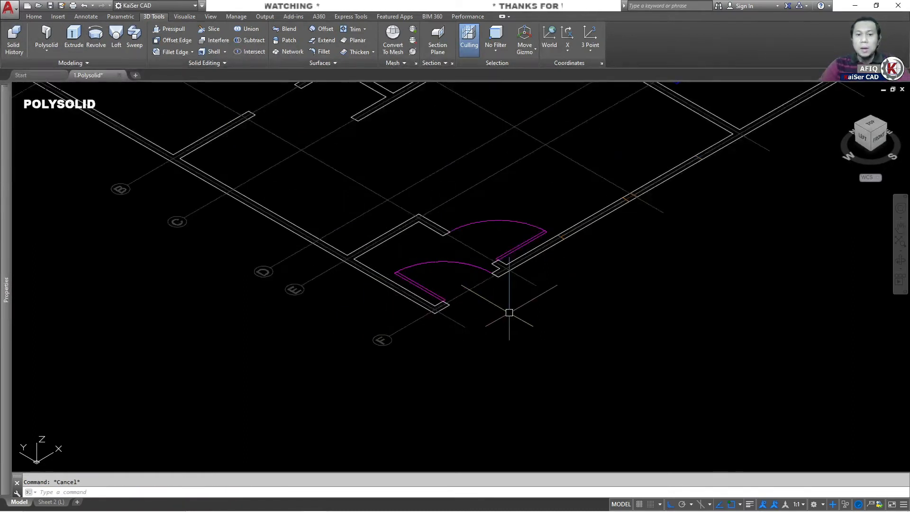
pyautogui.scroll(6, 505, 313)
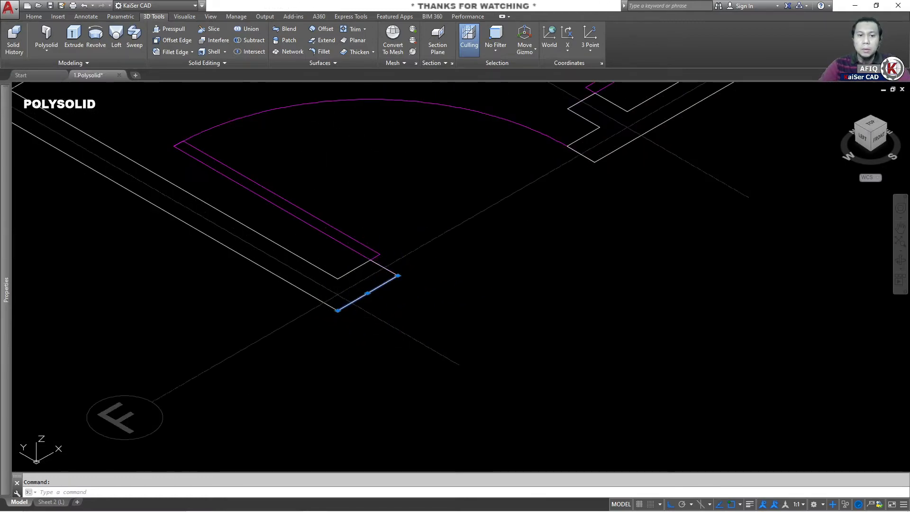
pyautogui.click(347, 319)
pyautogui.click(327, 303)
pyautogui.scroll(-6, 409, 391)
pyautogui.moveTo(276, 265); pyautogui.dragTo(493, 393, button='middle')
pyautogui.scroll(6, 300, 310)
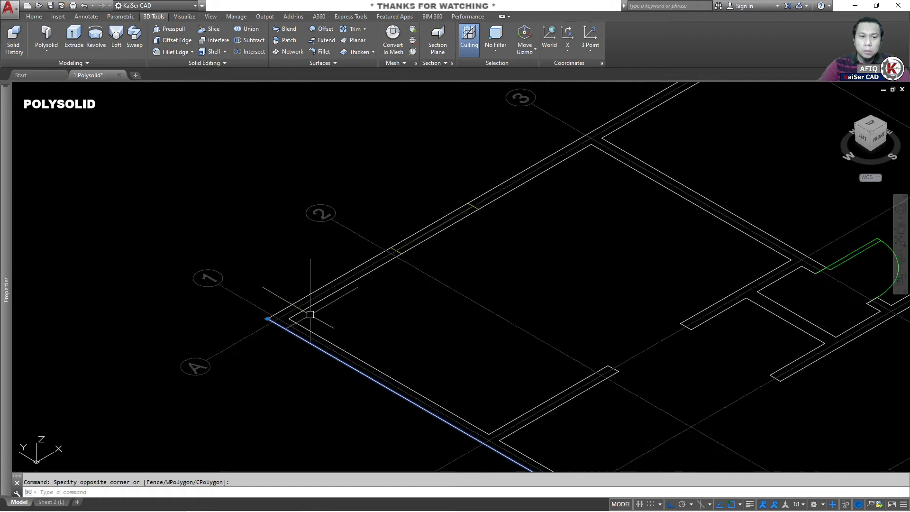
pyautogui.click(289, 315)
pyautogui.scroll(-6, 281, 308)
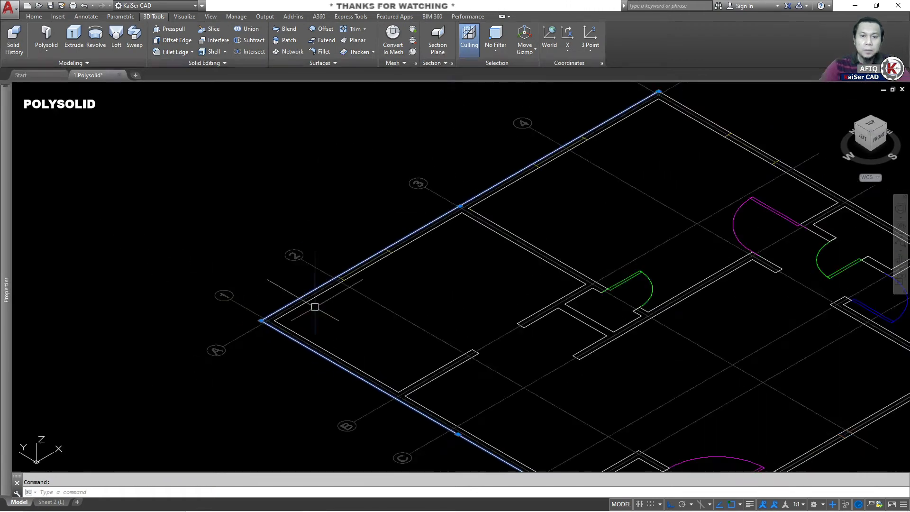
pyautogui.moveTo(728, 84); pyautogui.dragTo(422, 212, button='middle')
pyautogui.scroll(4, 422, 211)
pyautogui.click(309, 270)
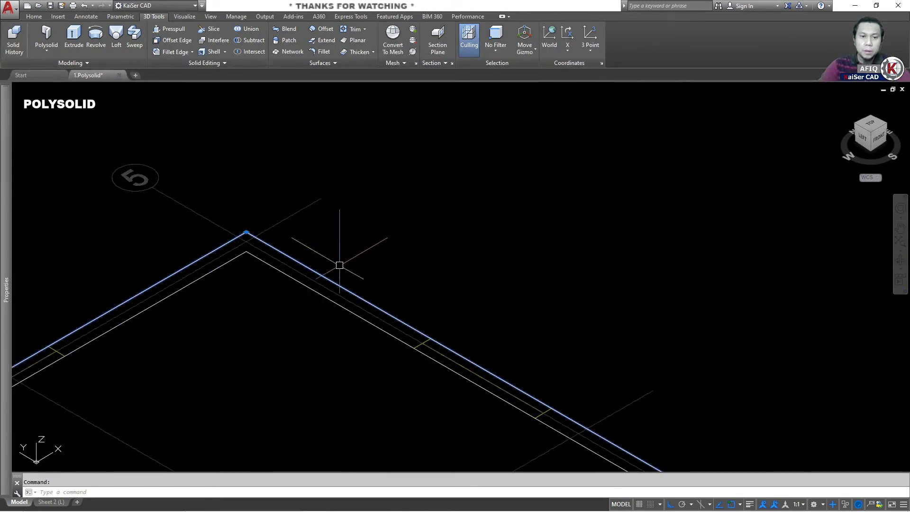
pyautogui.scroll(-6, 458, 316)
pyautogui.moveTo(457, 317); pyautogui.dragTo(316, 136, button='middle')
pyautogui.scroll(6, 474, 314)
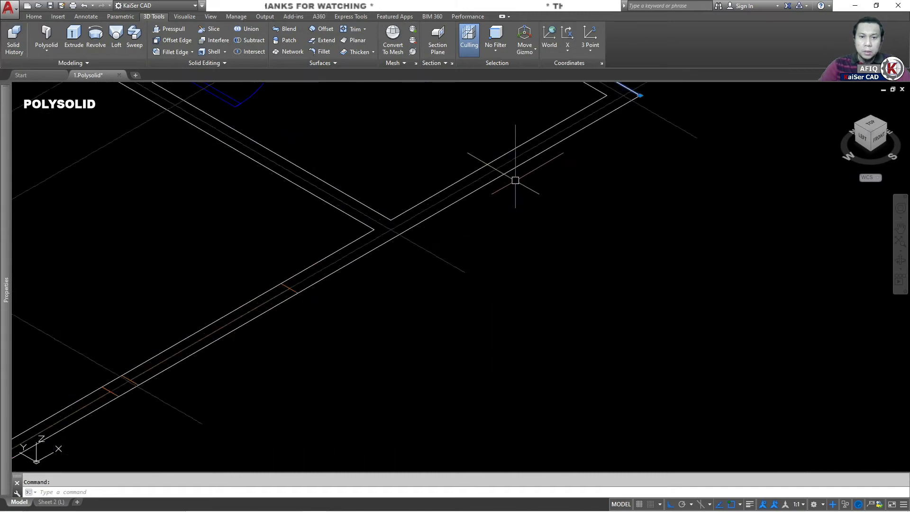
pyautogui.click(282, 303)
pyautogui.moveTo(282, 308); pyautogui.dragTo(543, 215, button='middle')
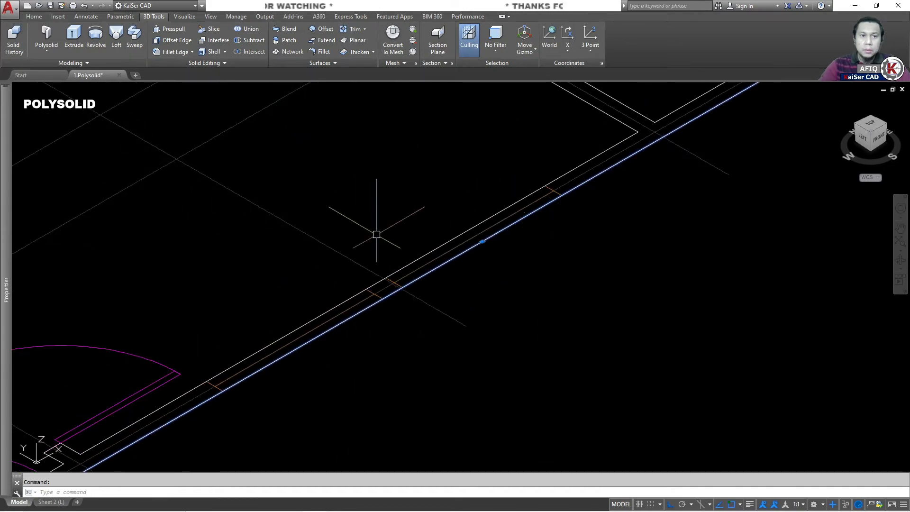
pyautogui.scroll(-4, 375, 234)
pyautogui.write('J')
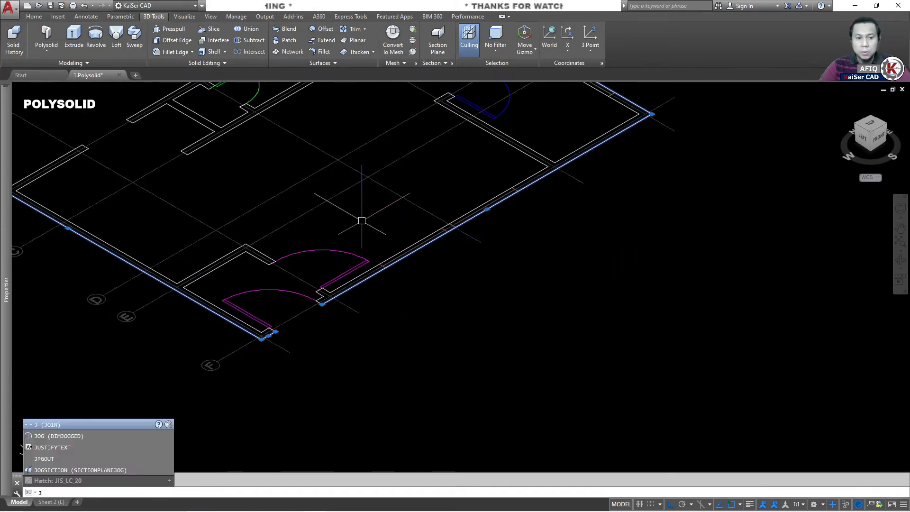
pyautogui.press('Return')
# Step: Check that the joined outer outline selects as one object, then clear the selection and inspect its end near grid F-1
pyautogui.scroll(3, 342, 289)
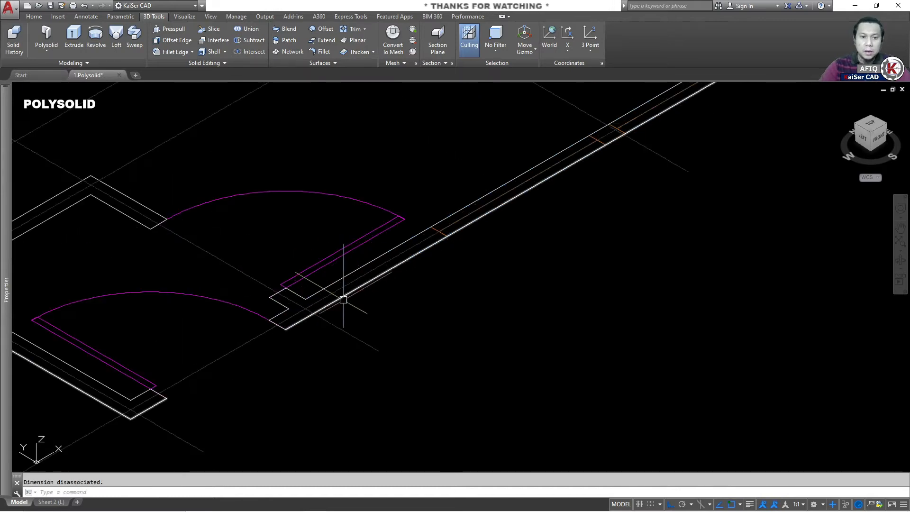
pyautogui.click(341, 300)
pyautogui.scroll(-4, 331, 308)
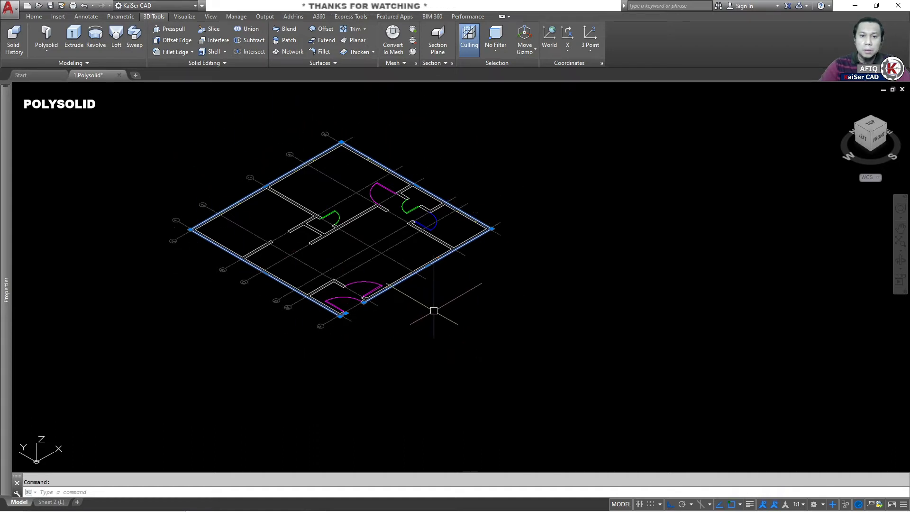
pyautogui.press('Escape')
pyautogui.moveTo(300, 297); pyautogui.dragTo(295, 323, button='middle')
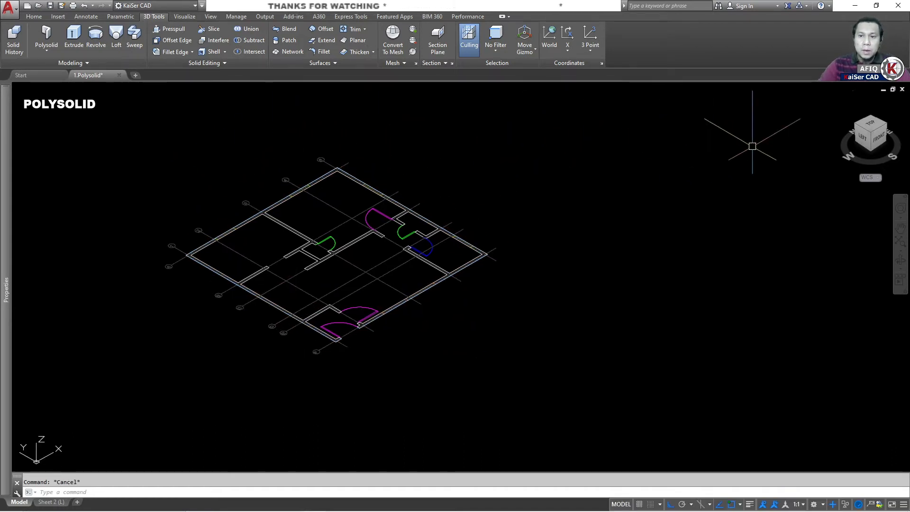
pyautogui.scroll(10, 333, 345)
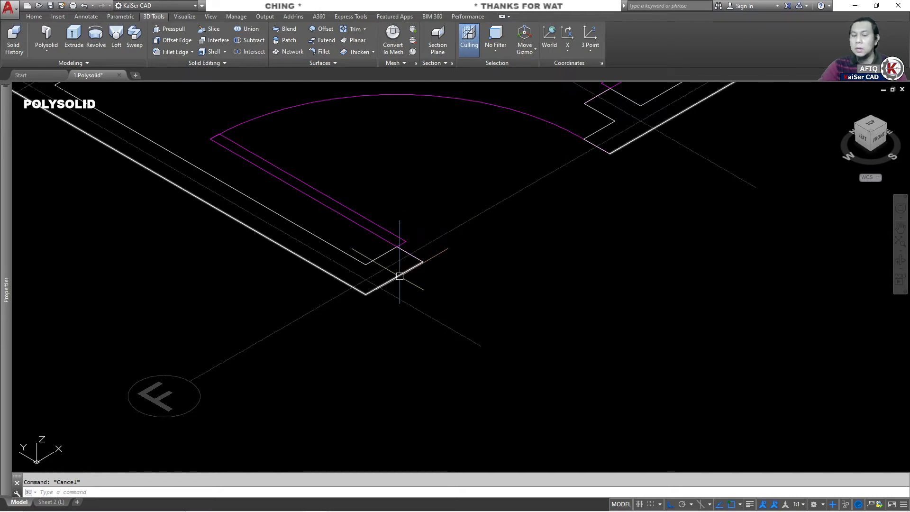
# Step: Start a polysolid with height 4000 and width 127, and set its justification to Right
pyautogui.scroll(-2, 364, 283)
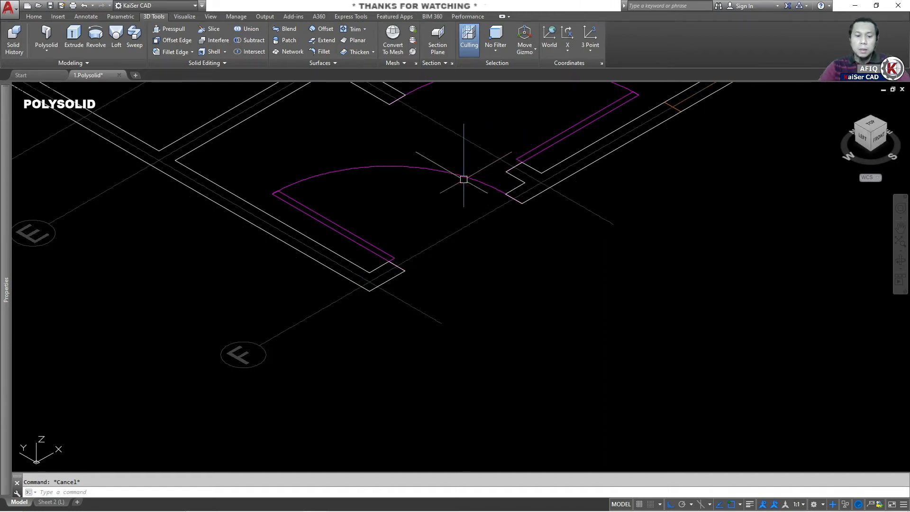
pyautogui.moveTo(406, 204); pyautogui.dragTo(416, 206, button='middle')
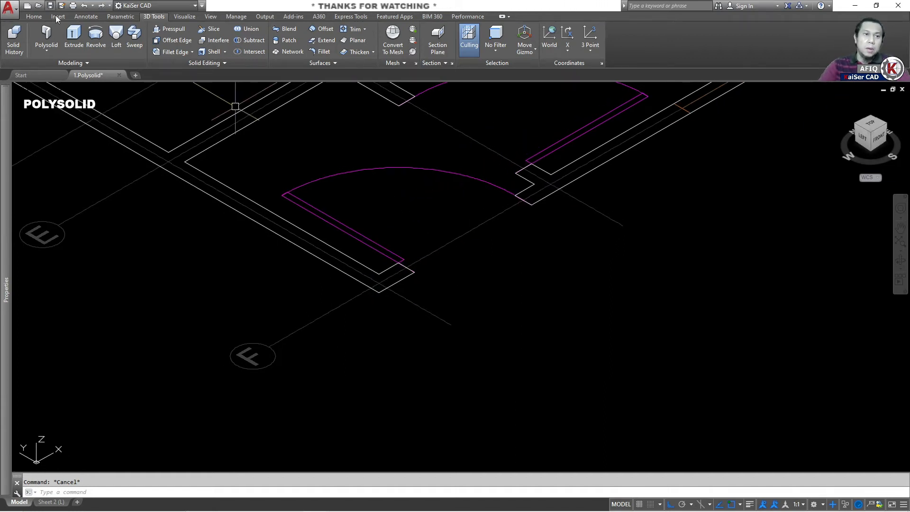
pyautogui.click(46, 34)
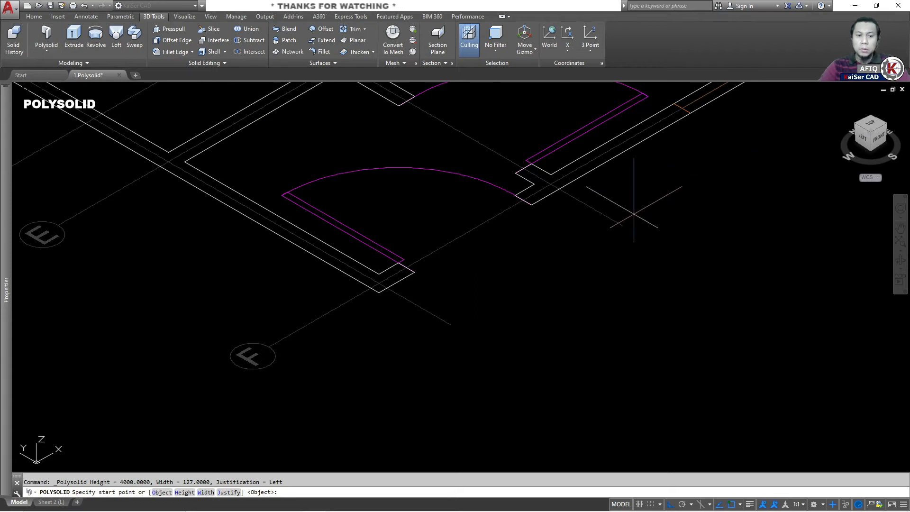
pyautogui.write('J')
pyautogui.press('Return')
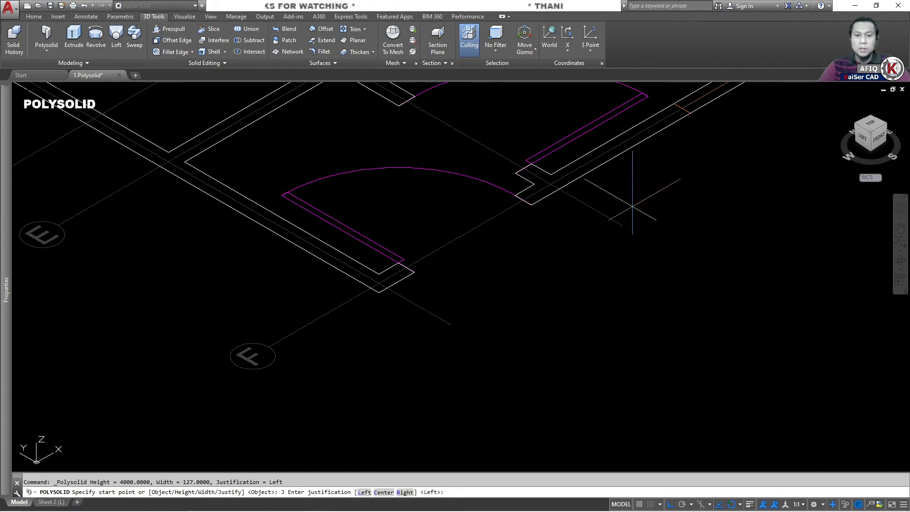
pyautogui.click(874, 123)
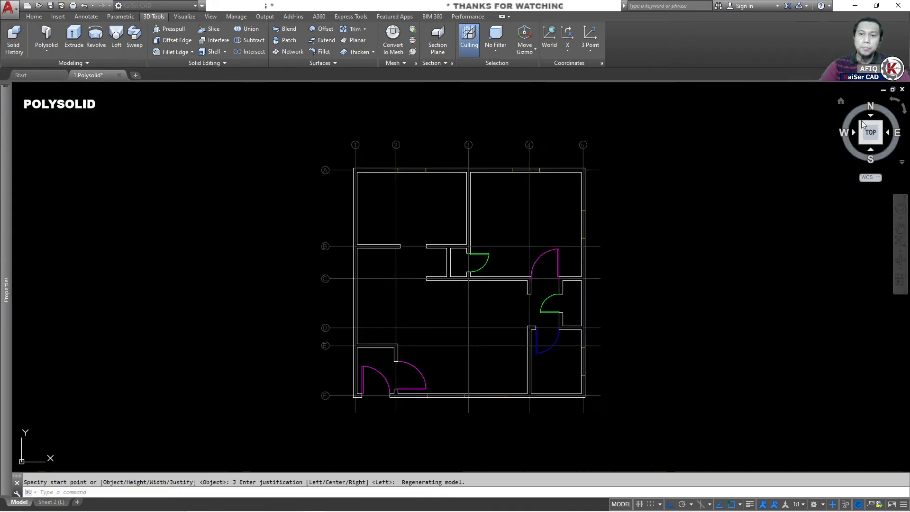
pyautogui.click(903, 109)
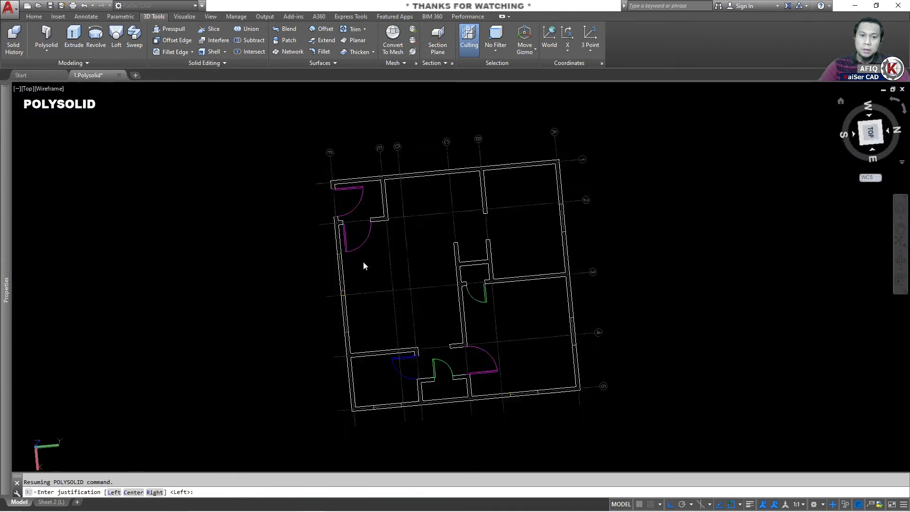
pyautogui.scroll(10, 341, 141)
pyautogui.moveTo(341, 203); pyautogui.dragTo(296, 141, button='middle')
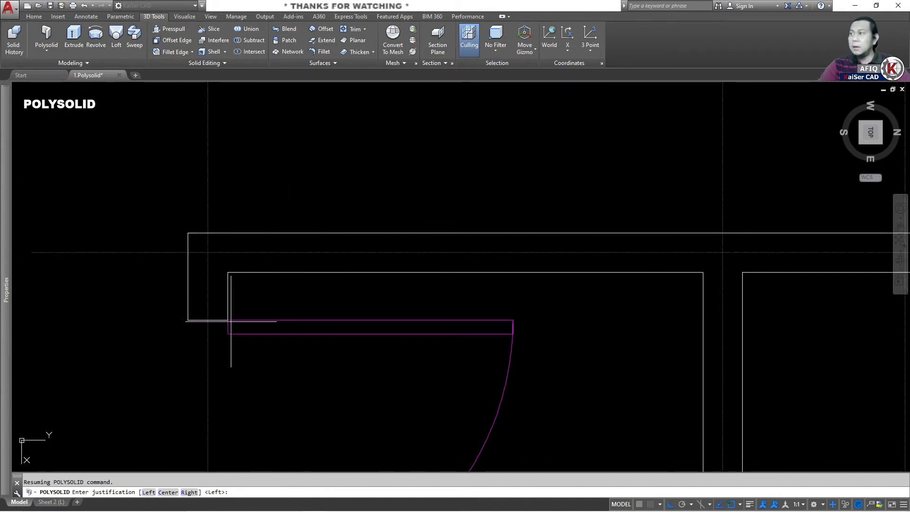
pyautogui.moveTo(231, 320); pyautogui.dragTo(248, 322, button='middle')
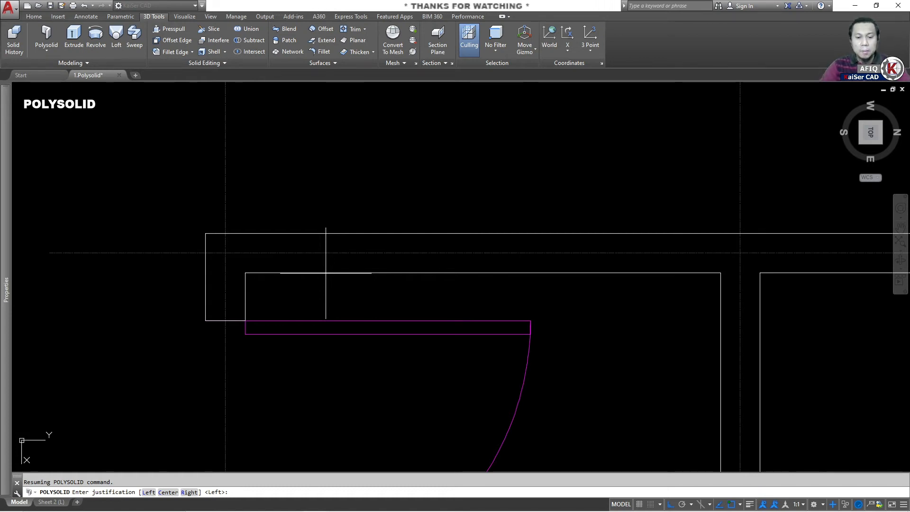
pyautogui.write('R')
pyautogui.press('Return')
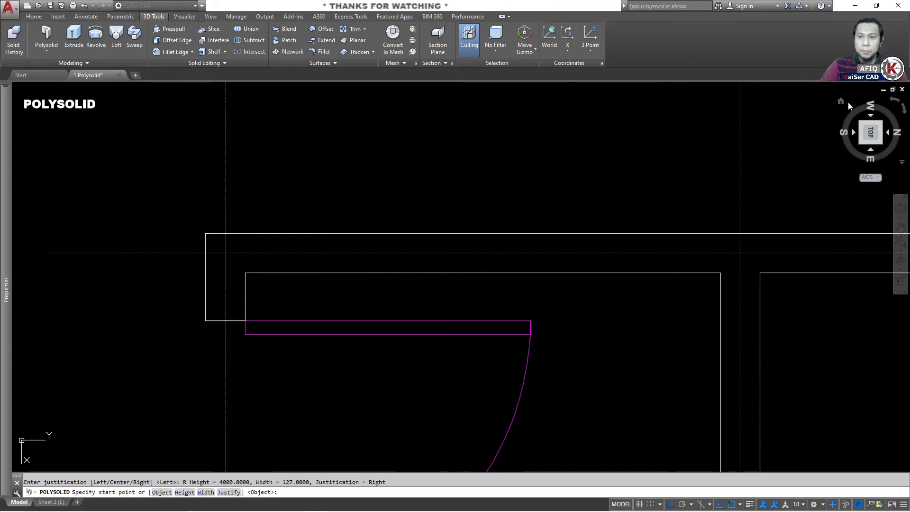
# Step: Convert the joined outer outline into a polysolid wall using the Object option
pyautogui.click(841, 102)
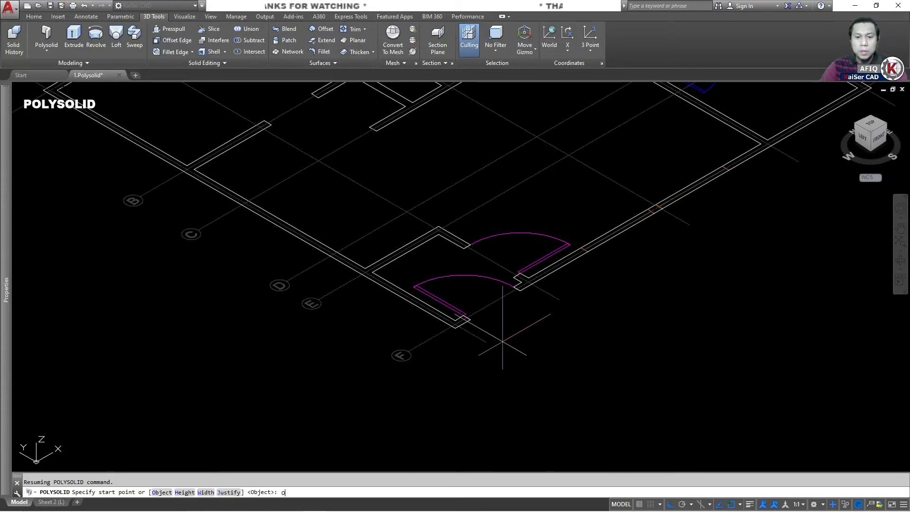
pyautogui.press('Return')
pyautogui.scroll(-4, 505, 361)
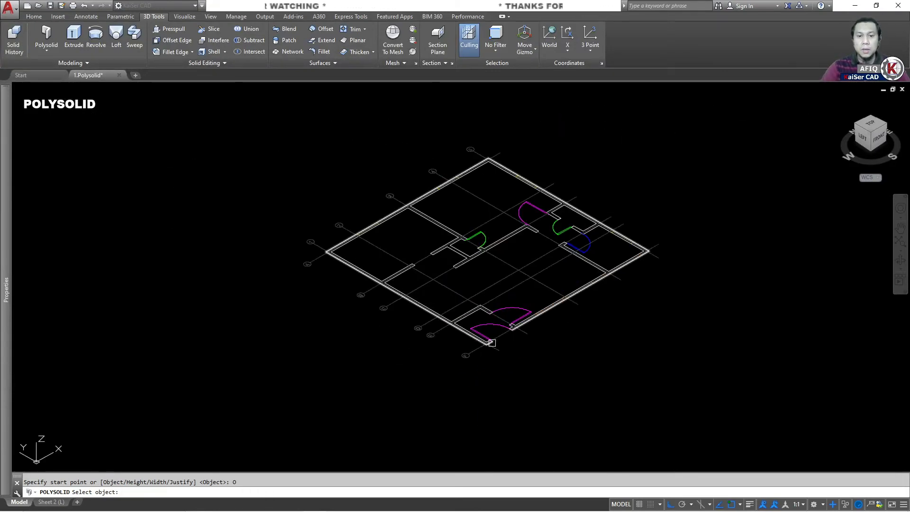
pyautogui.click(491, 342)
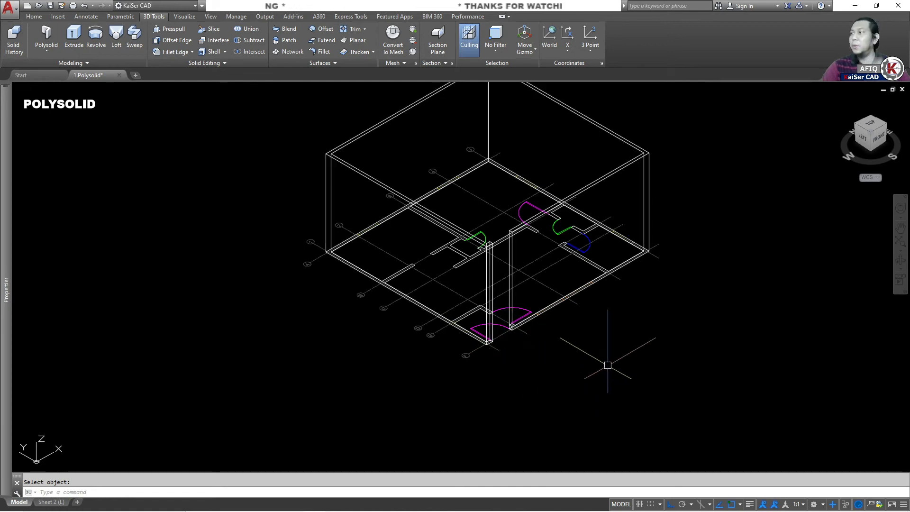
pyautogui.scroll(6, 382, 325)
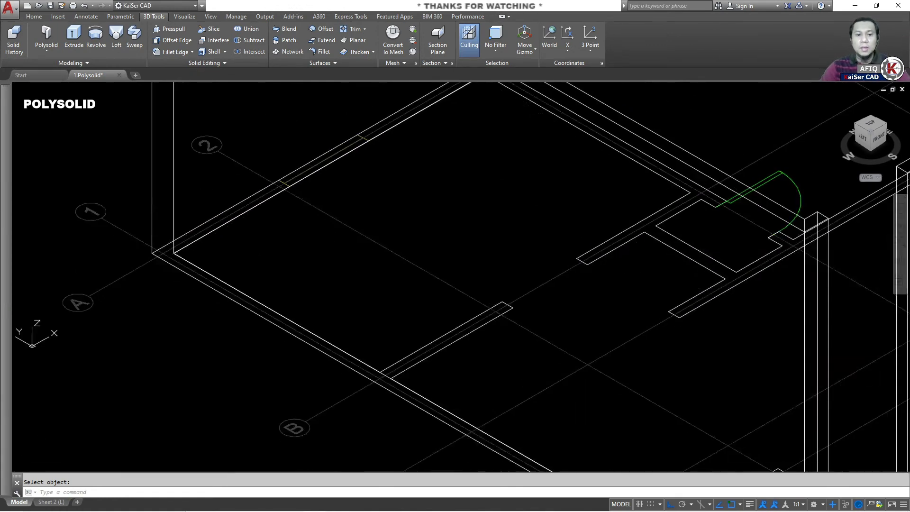
pyautogui.scroll(-6, 396, 233)
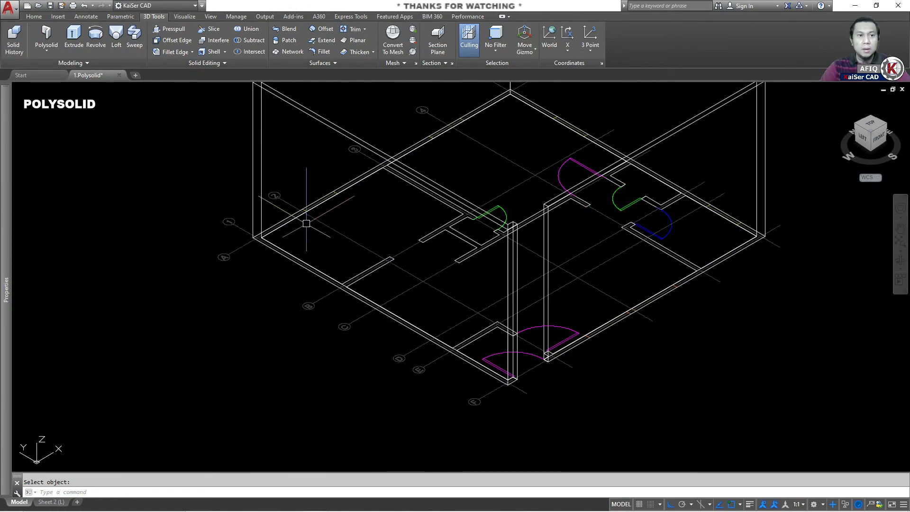
# Step: Draw a polysolid wall along grid B from the grid 1 wall to its free end near grid 2
pyautogui.click(54, 39)
pyautogui.scroll(6, 361, 284)
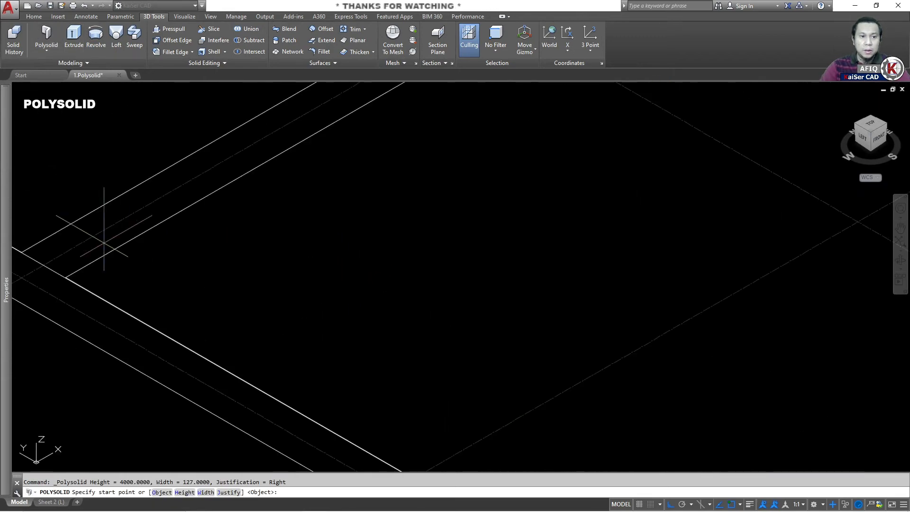
pyautogui.click(22, 251)
pyautogui.press('Escape')
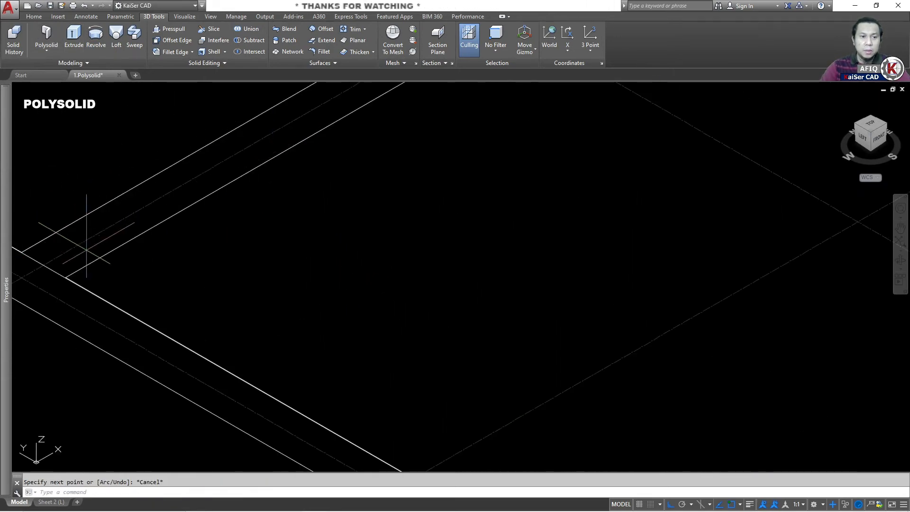
pyautogui.press('Return')
pyautogui.click(92, 258)
pyautogui.scroll(-4, 180, 256)
pyautogui.moveTo(339, 166); pyautogui.dragTo(319, 216, button='middle')
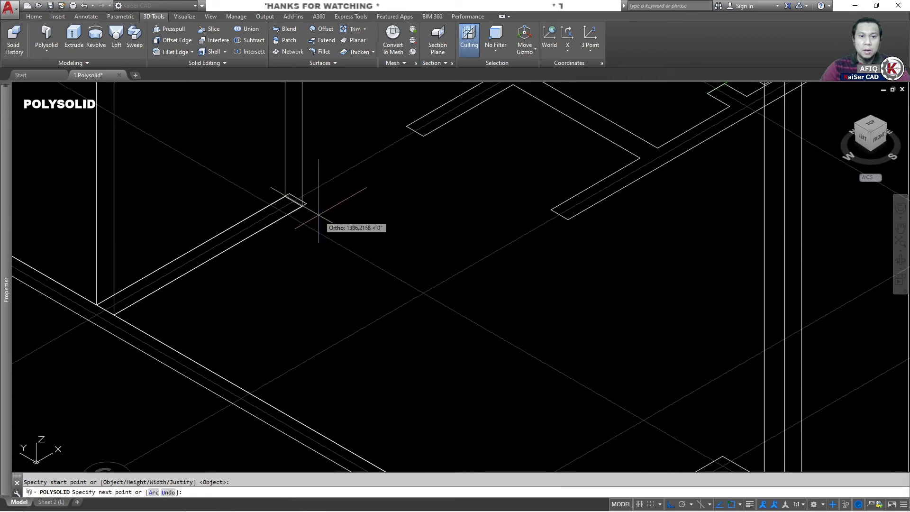
pyautogui.moveTo(438, 140); pyautogui.dragTo(364, 281, button='middle')
pyautogui.press('Escape')
# Step: Draw a second polysolid wall along grid B from the free end past grid 2 to the grid 3 wall
pyautogui.press('Return')
pyautogui.click(357, 274)
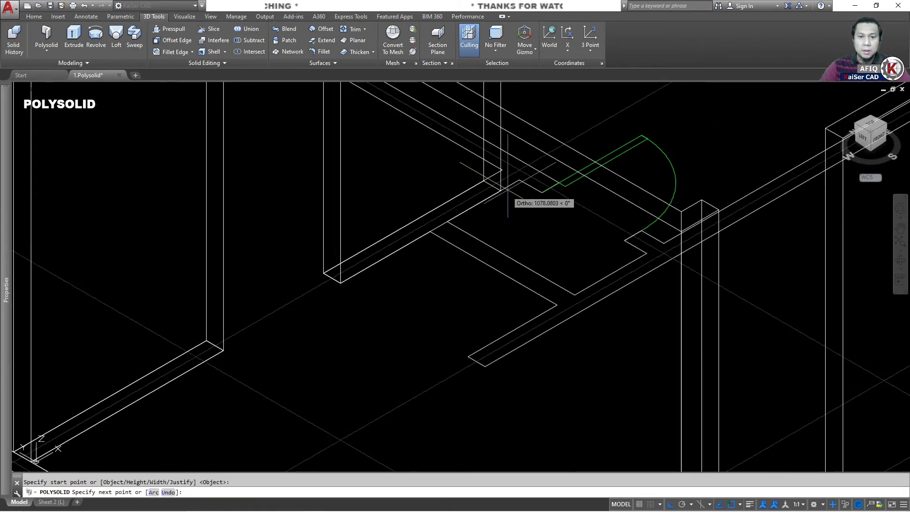
pyautogui.press('Return')
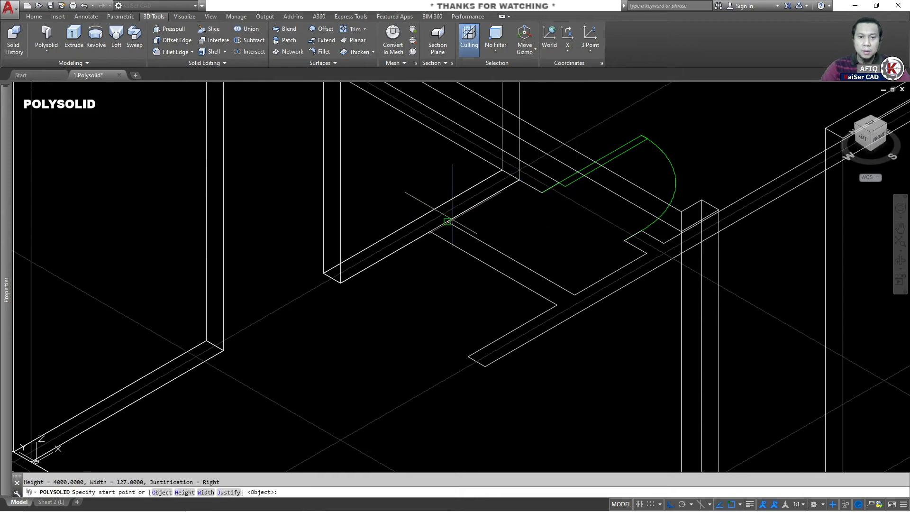
pyautogui.click(447, 221)
pyautogui.press('Escape')
pyautogui.press('Return')
pyautogui.click(438, 233)
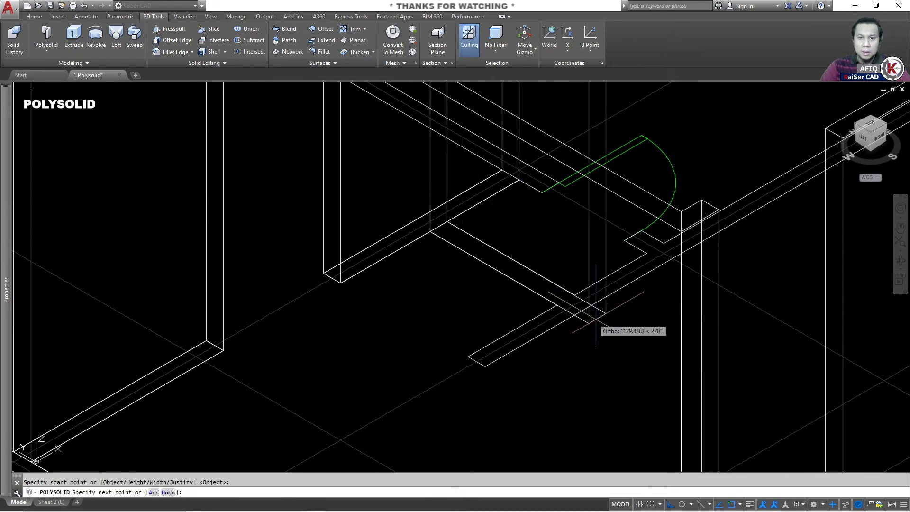
pyautogui.press('Escape')
# Step: Draw the short polysolid partition between the grid B and grid C walls, just before grid 3
pyautogui.press('Return')
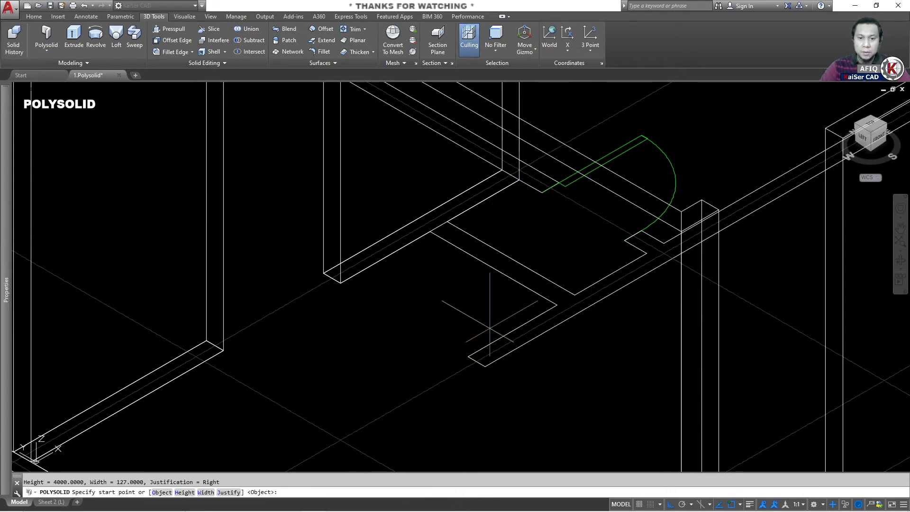
pyautogui.click(447, 222)
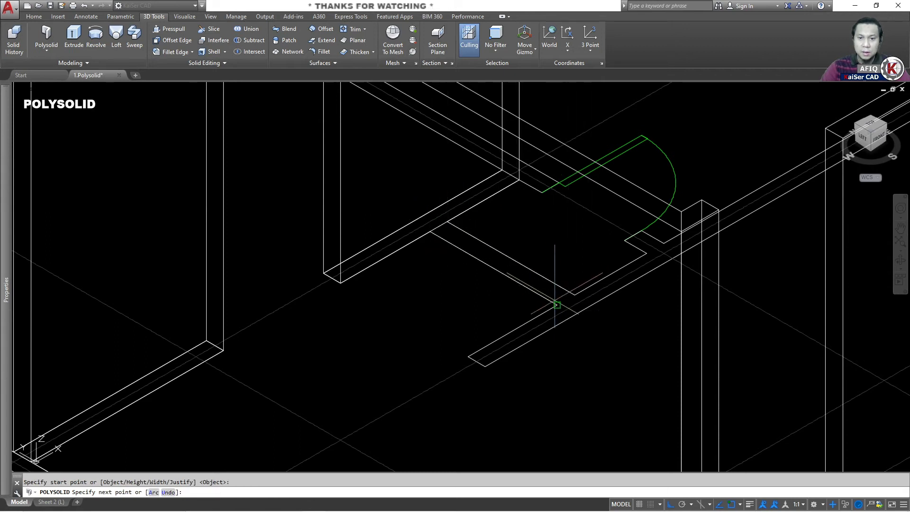
pyautogui.click(556, 305)
pyautogui.press('Return')
# Step: Draw a polysolid wall along grid C from its free end to grid 4, turning along the short return beside the door
pyautogui.press('Return')
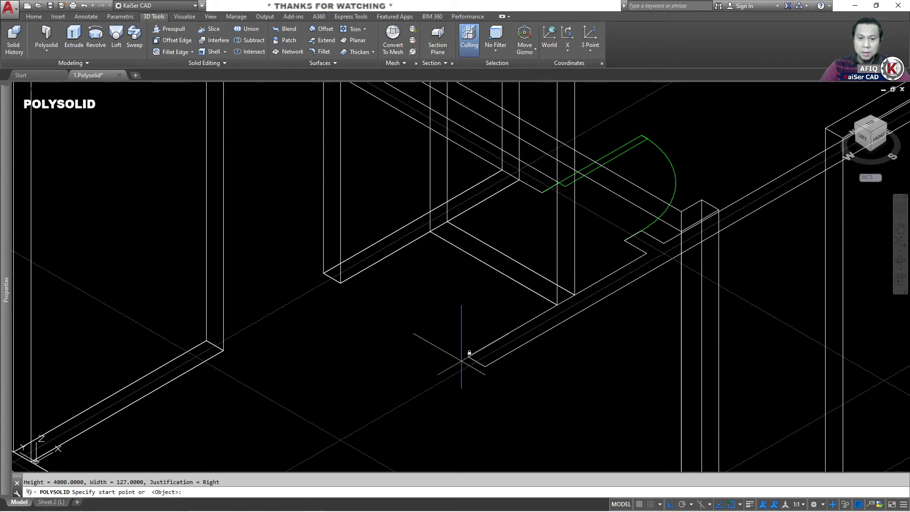
pyautogui.click(488, 364)
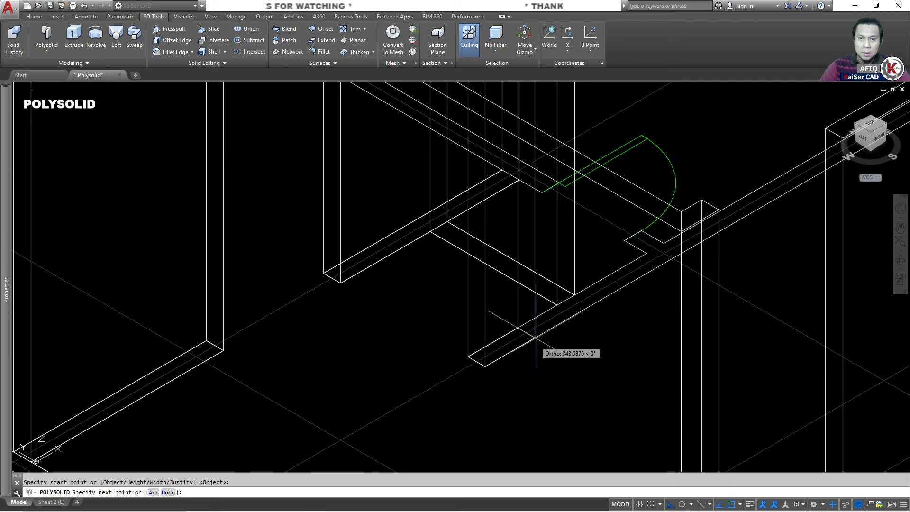
pyautogui.scroll(-4, 568, 351)
pyautogui.keyDown('shift'); pyautogui.moveTo(560, 334); pyautogui.dragTo(521, 377, button='middle'); pyautogui.keyUp('shift')
pyautogui.scroll(4, 521, 379)
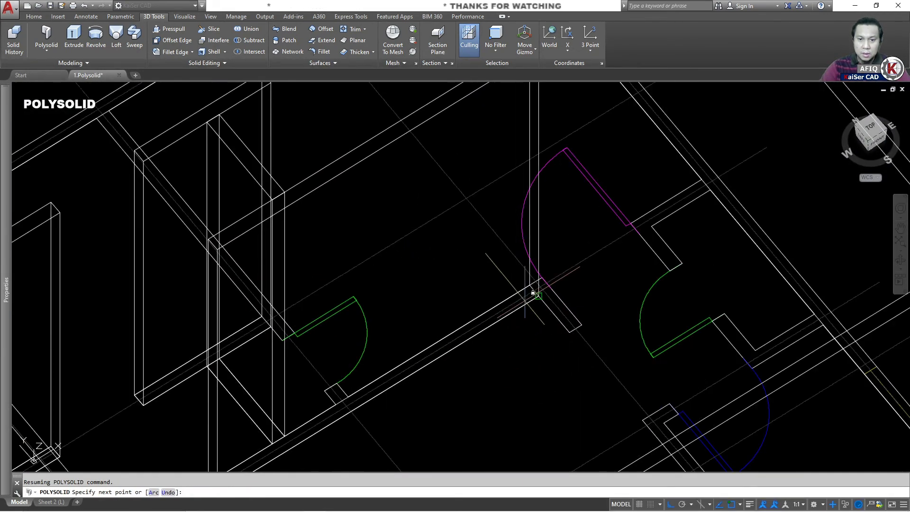
pyautogui.click(576, 318)
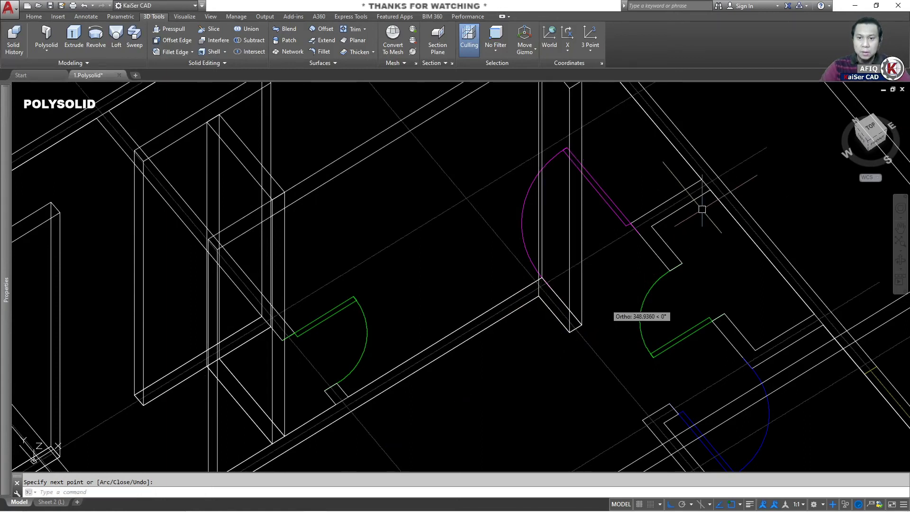
pyautogui.press('Return')
# Step: Draw an L-shaped polysolid wall from the grid 5 wall along grid C, ending at the green door opening
pyautogui.press('Return')
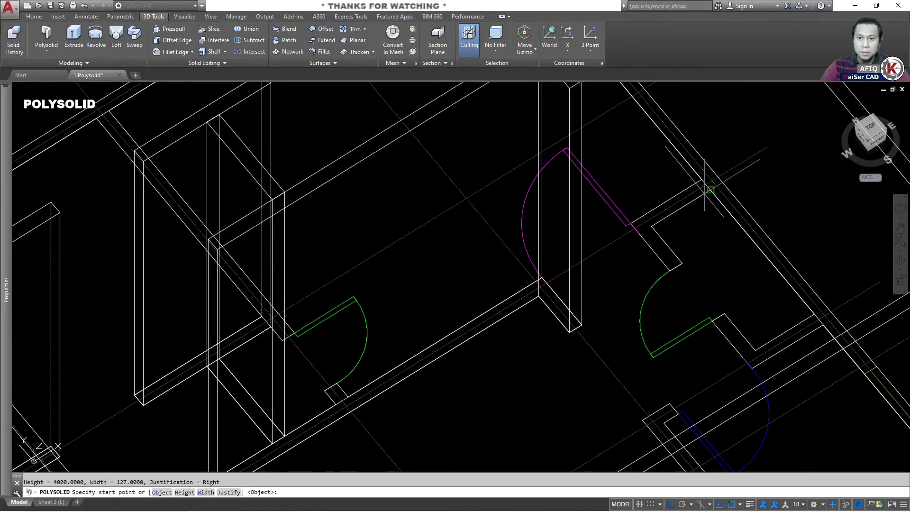
pyautogui.click(701, 179)
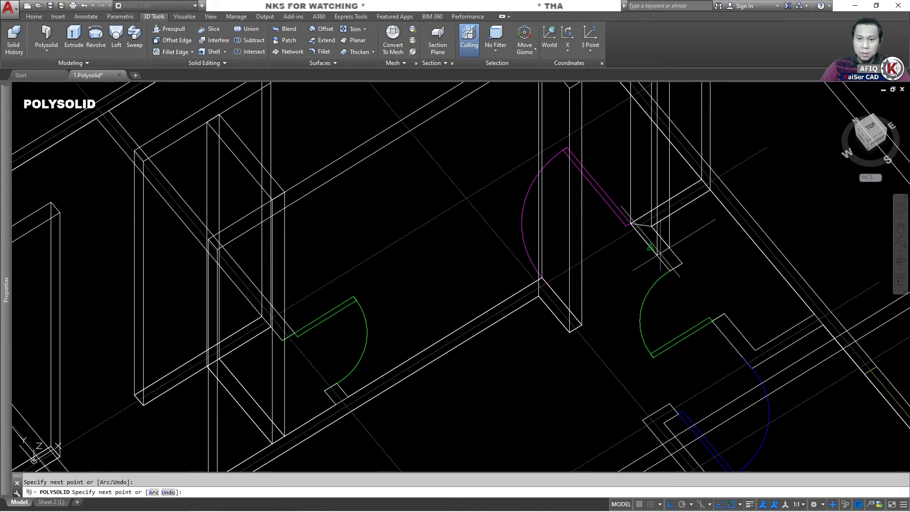
pyautogui.click(661, 259)
pyautogui.press('Return')
# Step: Draw an L-shaped polysolid wall from the grid 5 wall along grid D, turning to the other side of the green door opening
pyautogui.moveTo(711, 311); pyautogui.dragTo(630, 303, button='middle')
pyautogui.press('Return')
pyautogui.click(732, 304)
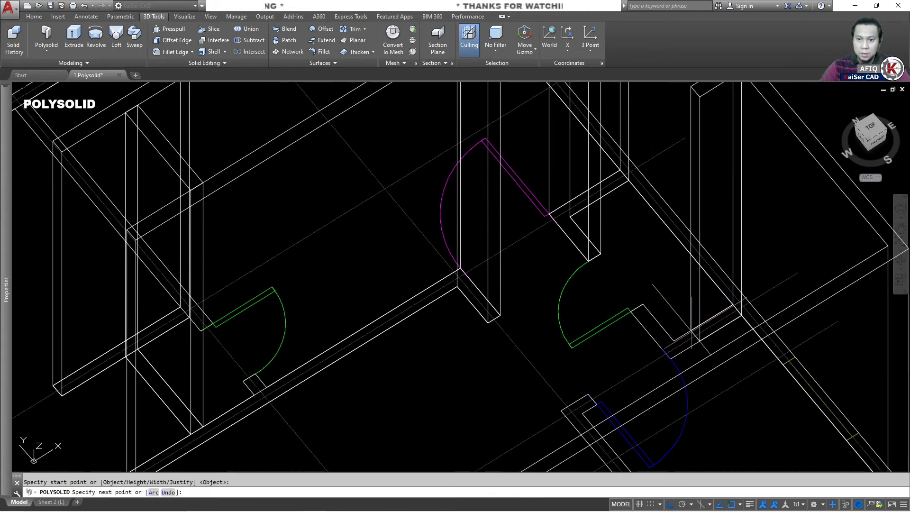
pyautogui.click(672, 340)
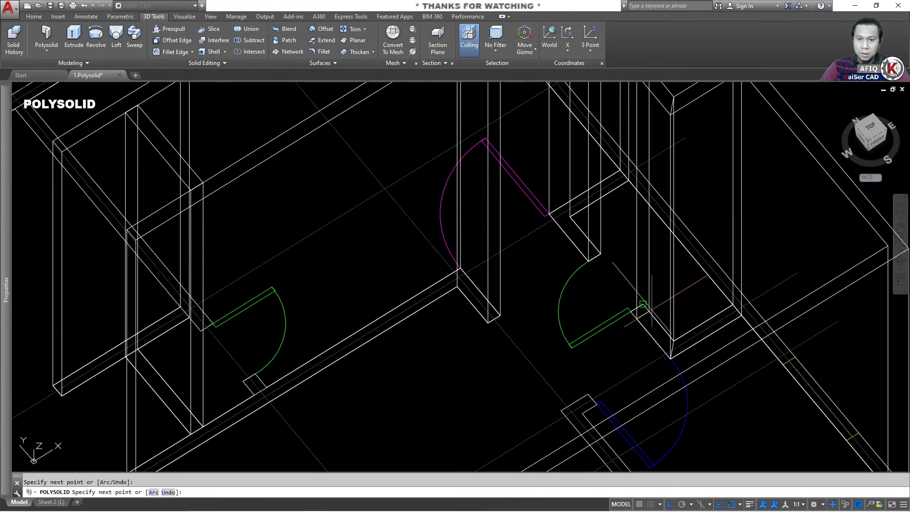
pyautogui.click(643, 304)
pyautogui.press('Return')
# Step: Draw an L-shaped polysolid wall from the grid F outer wall along grid 4, turning along the short return beside the blue door
pyautogui.scroll(-2, 586, 337)
pyautogui.moveTo(584, 340)
pyautogui.mouseDown(button='middle')
pyautogui.moveTo(522, 278)
pyautogui.moveTo(590, 370)
pyautogui.moveTo(254, 363)
pyautogui.moveTo(317, 387)
pyautogui.moveTo(325, 374)
pyautogui.mouseUp(button='middle')
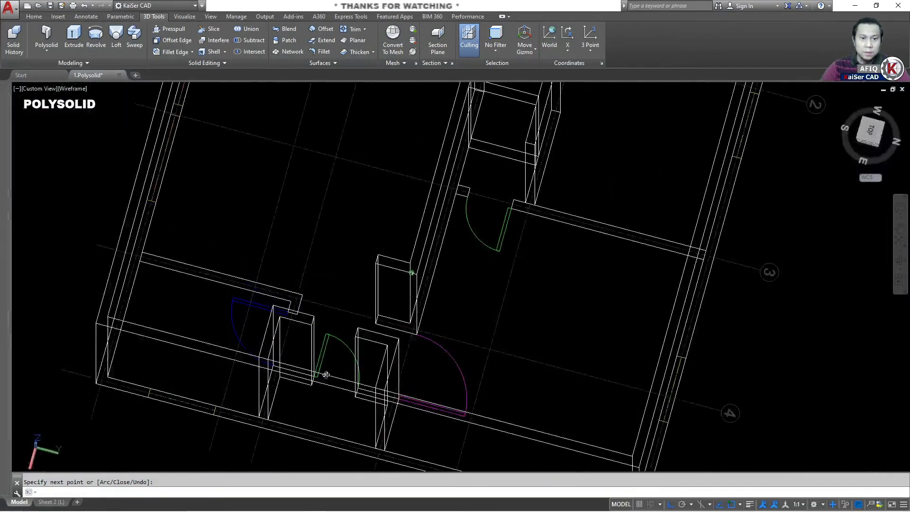
pyautogui.press('Return')
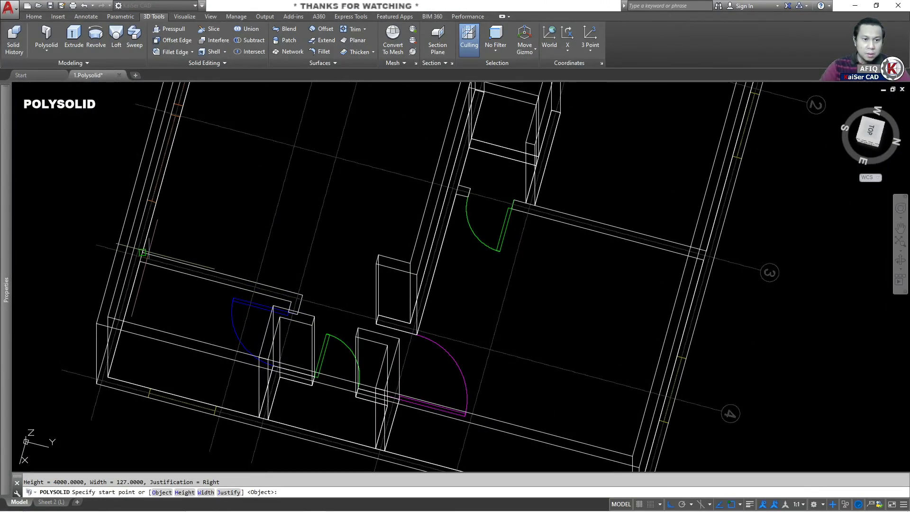
pyautogui.click(149, 252)
pyautogui.press('Escape')
pyautogui.scroll(5, 148, 263)
pyautogui.press('Return')
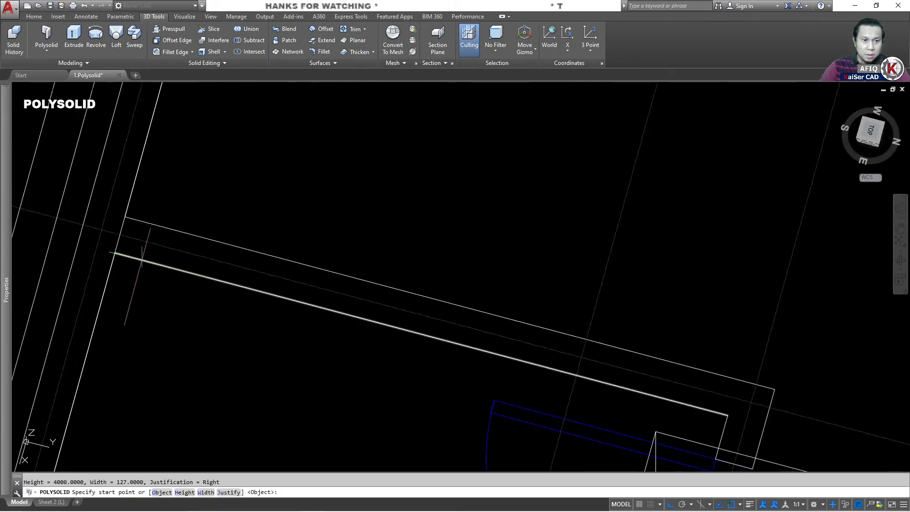
pyautogui.click(142, 260)
pyautogui.moveTo(421, 328); pyautogui.dragTo(160, 246, button='middle')
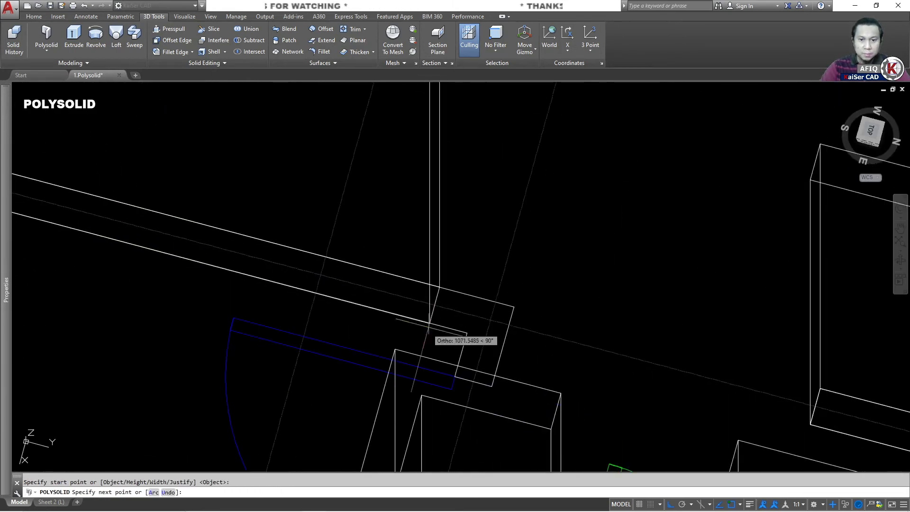
pyautogui.click(471, 314)
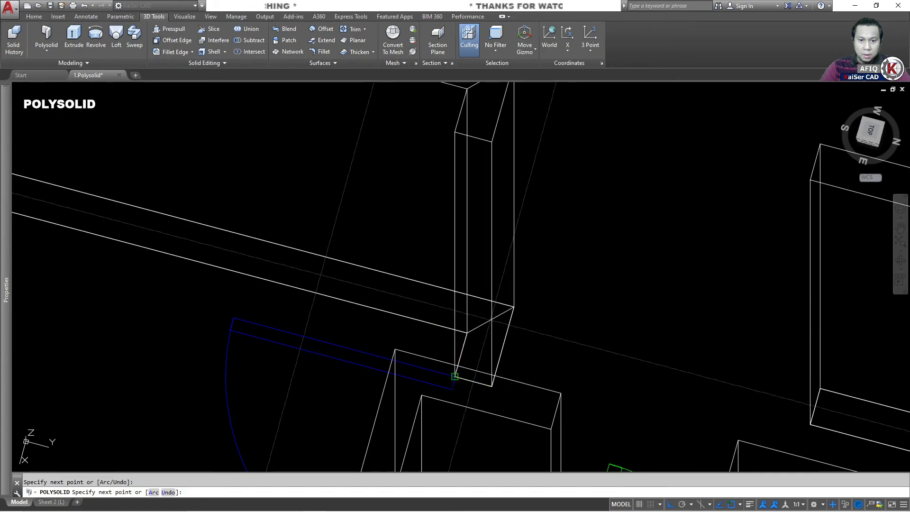
pyautogui.click(455, 376)
pyautogui.scroll(-5, 455, 376)
pyautogui.keyDown('shift'); pyautogui.moveTo(367, 282); pyautogui.dragTo(740, 327, button='middle'); pyautogui.keyUp('shift')
# Step: Draw a polysolid wall along grid 3 from the grid A outer wall to the green door opening
pyautogui.press('space')
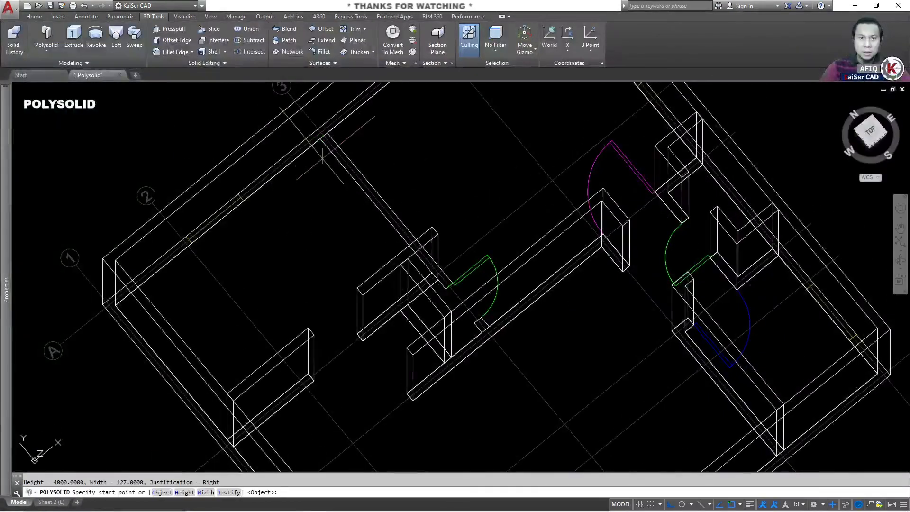
pyautogui.click(322, 137)
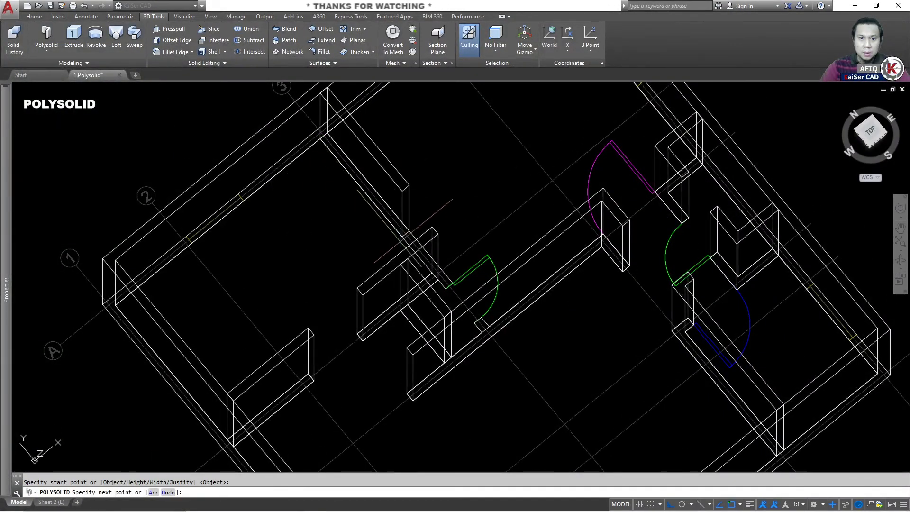
pyautogui.scroll(5, 432, 250)
pyautogui.click(460, 311)
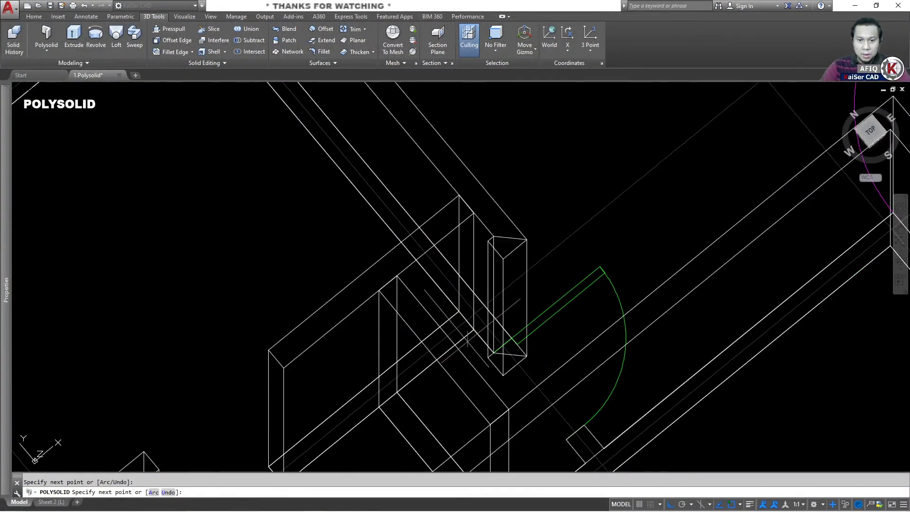
pyautogui.scroll(-2, 434, 313)
pyautogui.scroll(-5, 455, 274)
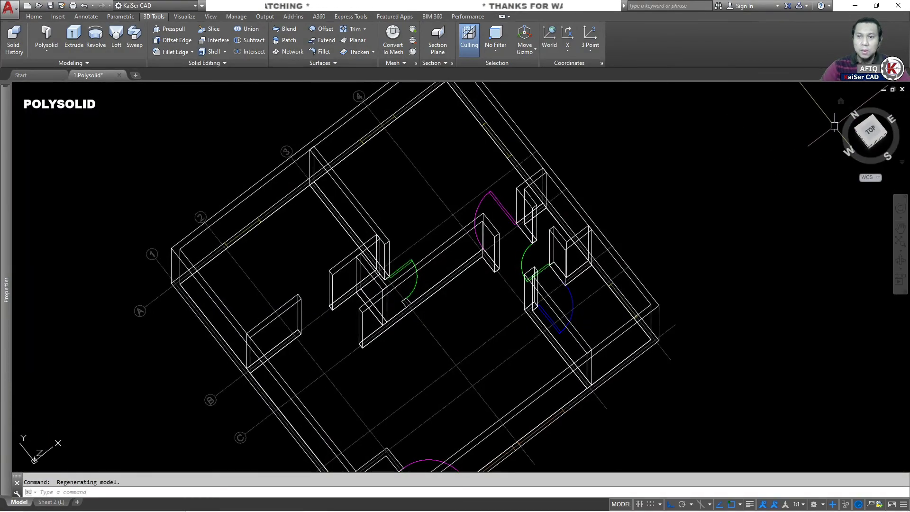
# Step: Restore the home view of the model and set its visual style to Realistic
pyautogui.click(840, 102)
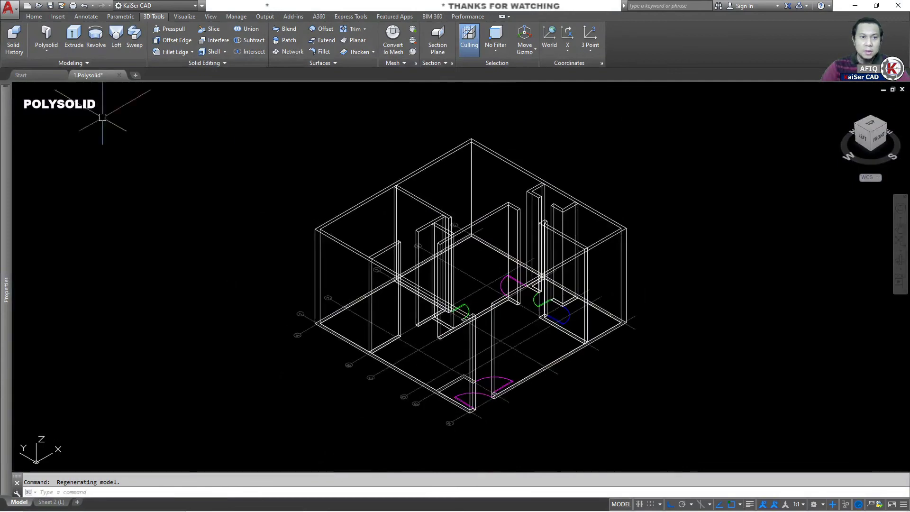
pyautogui.moveTo(6, 95)
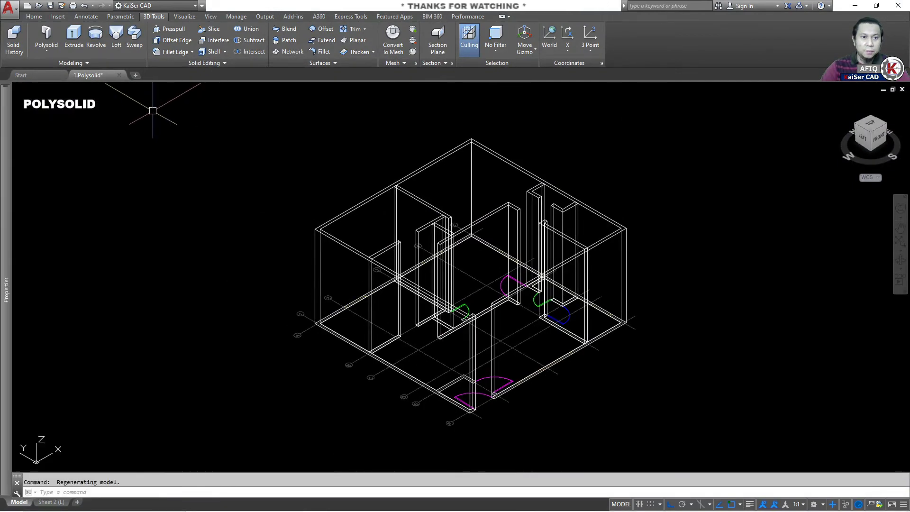
pyautogui.click(75, 90)
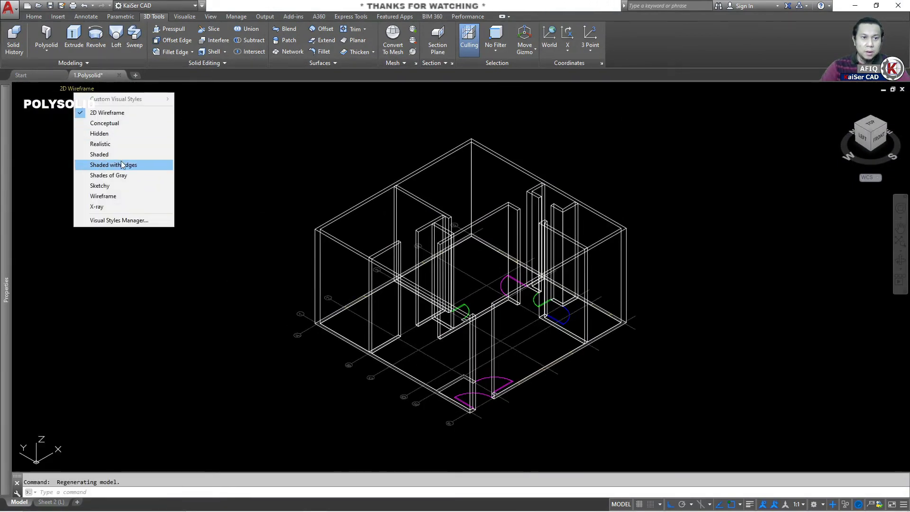
pyautogui.click(112, 148)
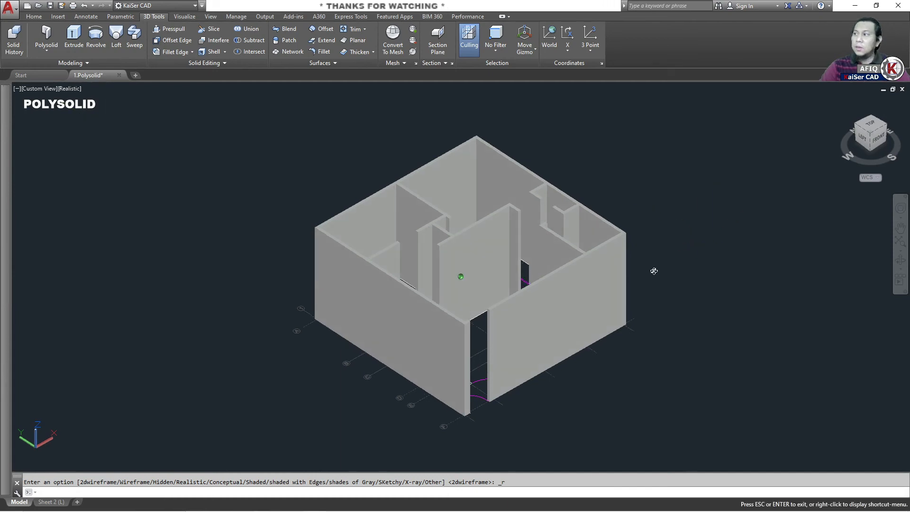
# Step: Draw an L-shaped polysolid wall from the grid 1 outer wall along grid E, turning along the short return to the magenta entrance door
pyautogui.moveTo(654, 268)
pyautogui.keyDown('shift'); pyautogui.mouseDown(button='middle')
pyautogui.moveTo(597, 340)
pyautogui.moveTo(616, 308)
pyautogui.mouseUp(button='middle'); pyautogui.keyUp('shift')
pyautogui.scroll(5, 437, 381)
pyautogui.keyDown('shift'); pyautogui.moveTo(503, 368); pyautogui.dragTo(477, 372, button='middle'); pyautogui.keyUp('shift')
pyautogui.scroll(4, 457, 360)
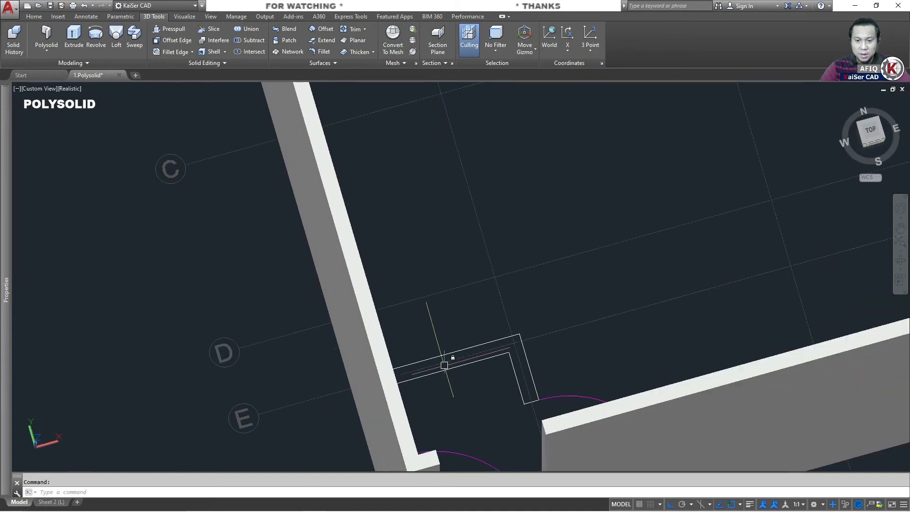
pyautogui.click(46, 34)
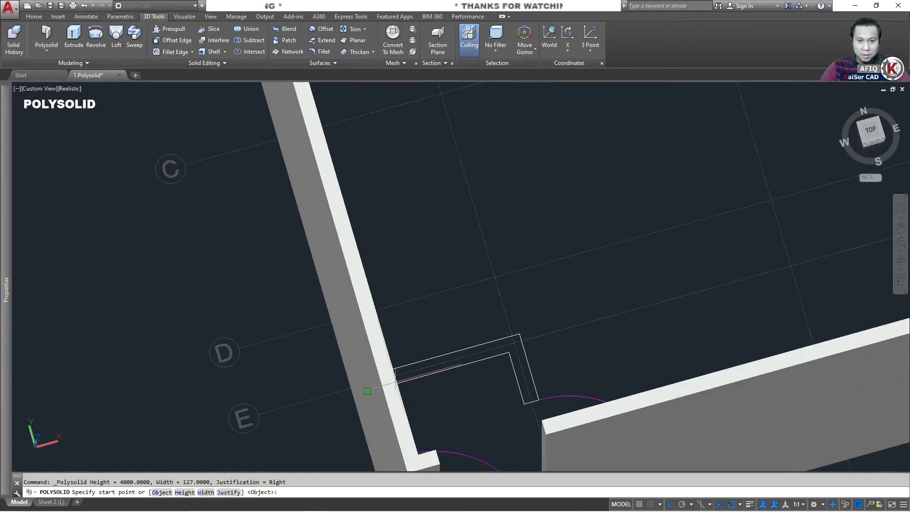
pyautogui.click(397, 382)
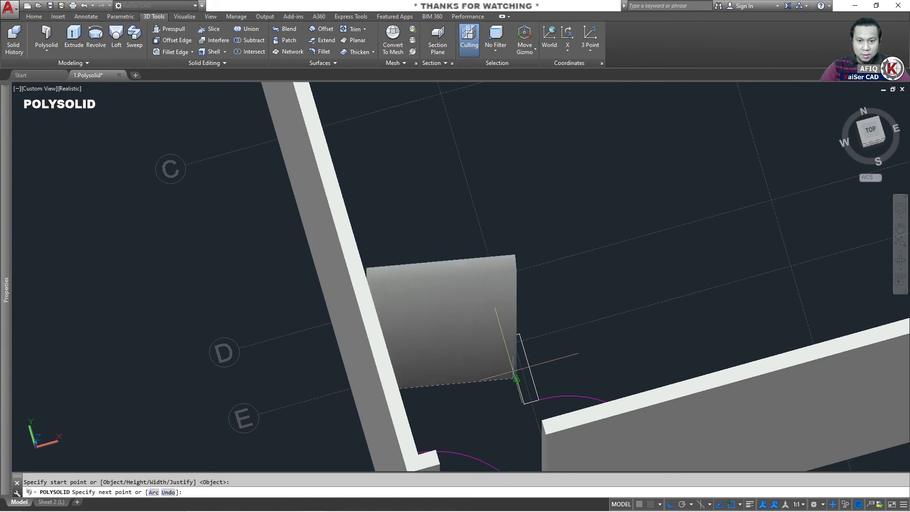
pyautogui.click(508, 352)
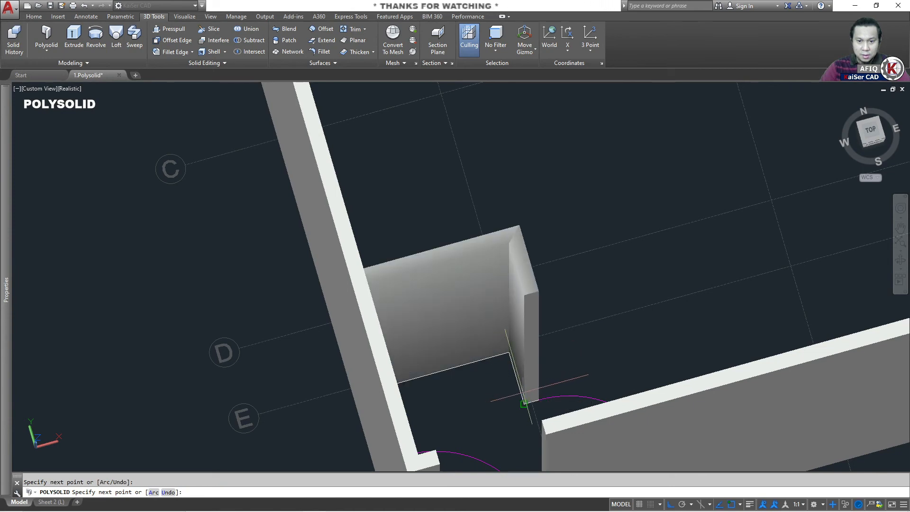
pyautogui.press('Return')
# Step: Examine the modelled walls from the outside and return to the home view
pyautogui.scroll(-4, 505, 299)
pyautogui.keyDown('shift'); pyautogui.moveTo(509, 295); pyautogui.dragTo(605, 196, button='middle'); pyautogui.keyUp('shift')
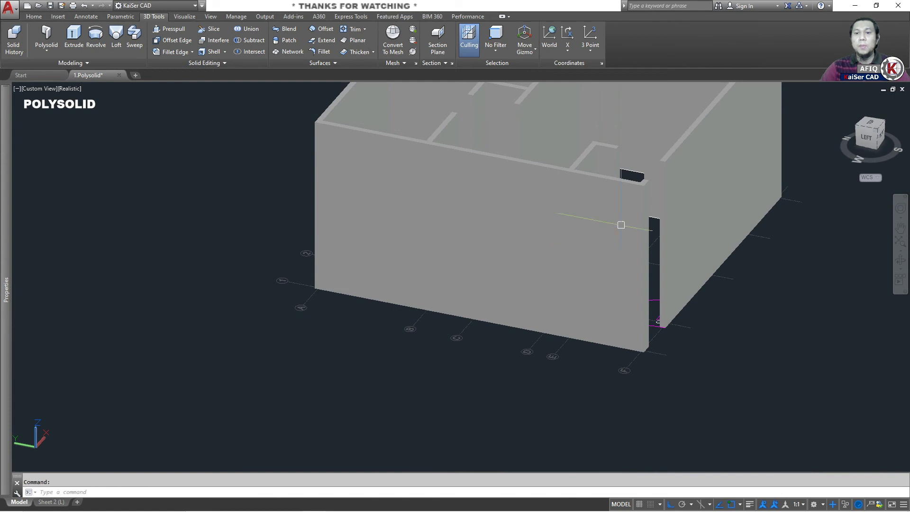
pyautogui.click(843, 100)
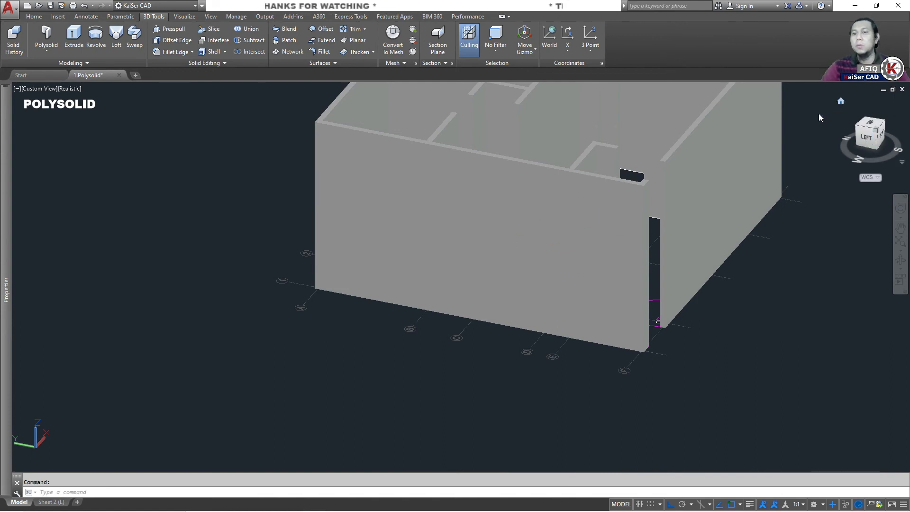